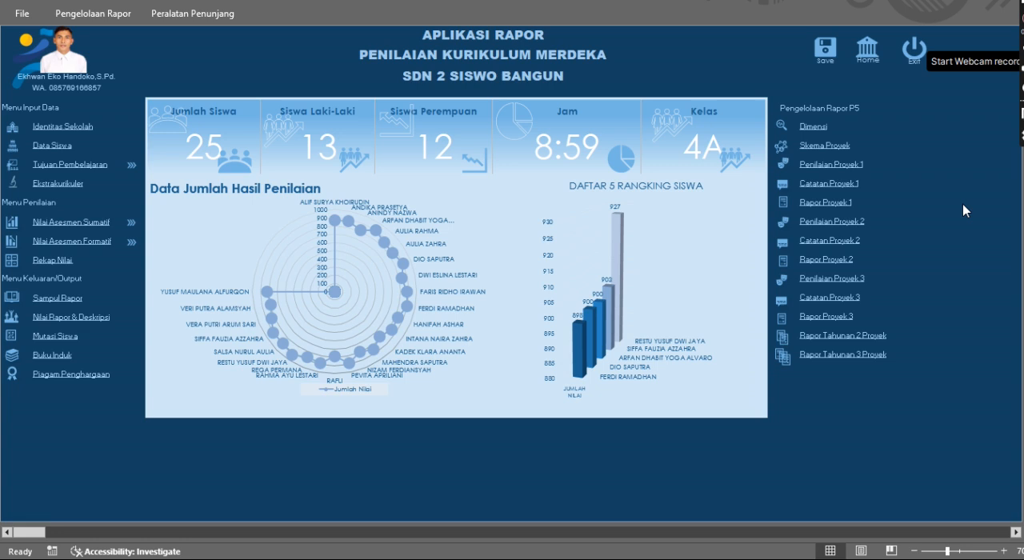
View the Identitas Sekolah sheet and the Data Siswa sheet, returning to the main menu after each one
left_click(64, 140)
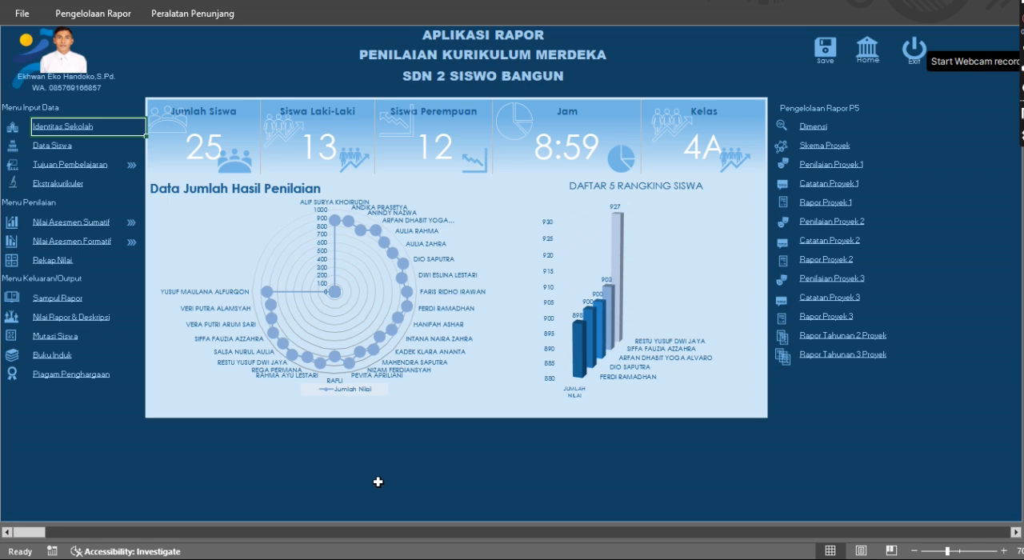
left_click(377, 482)
left_click(62, 136)
left_click(62, 136)
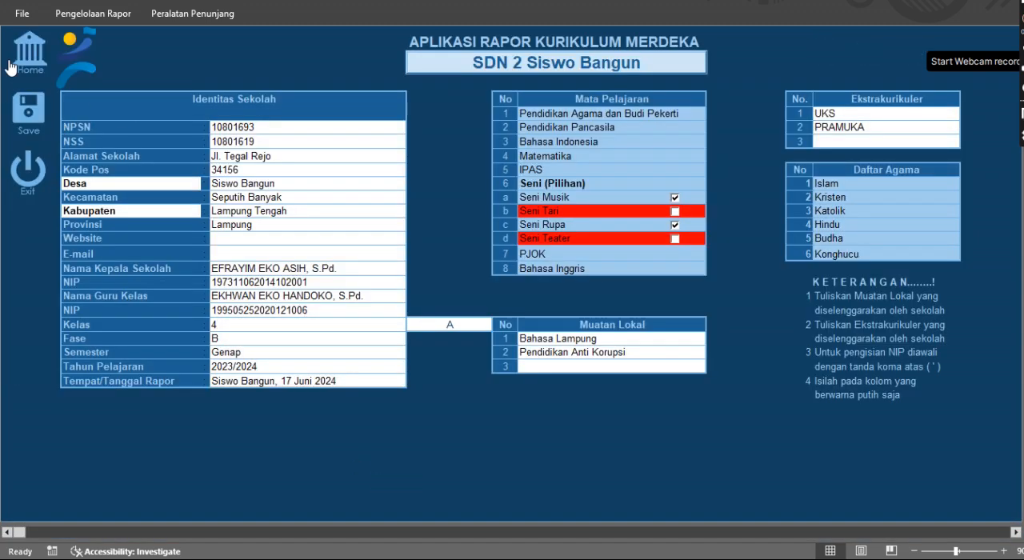
left_click(29, 64)
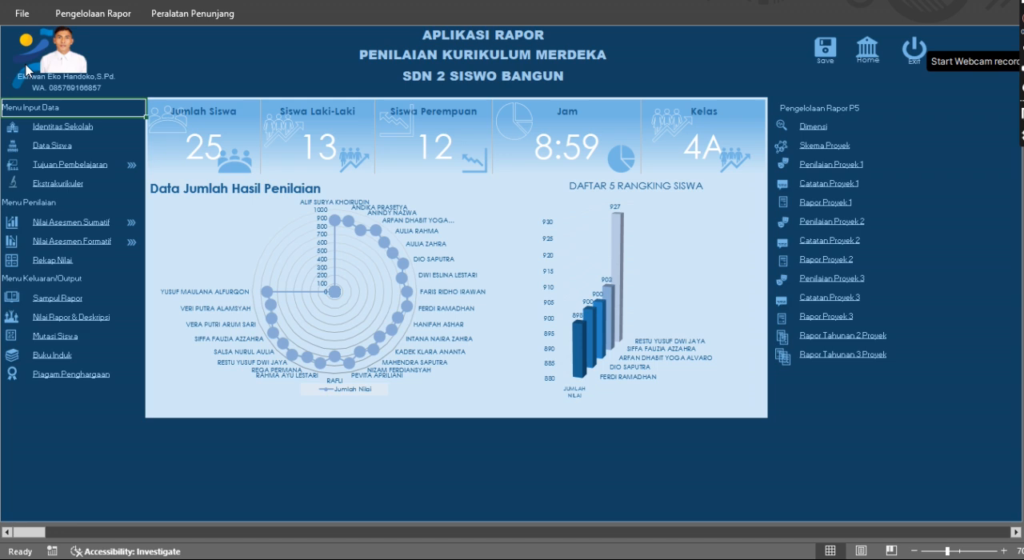
left_click(52, 147)
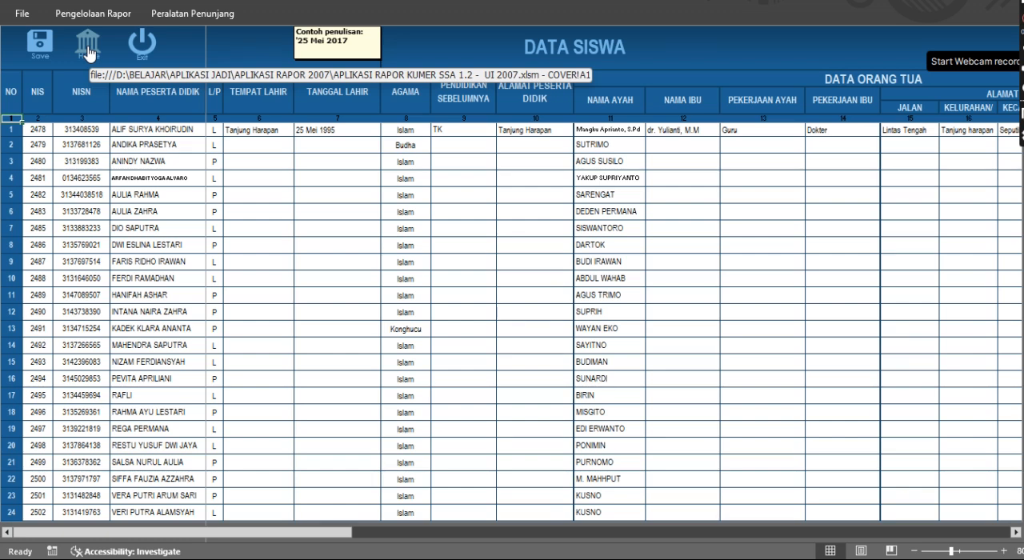
left_click(89, 53)
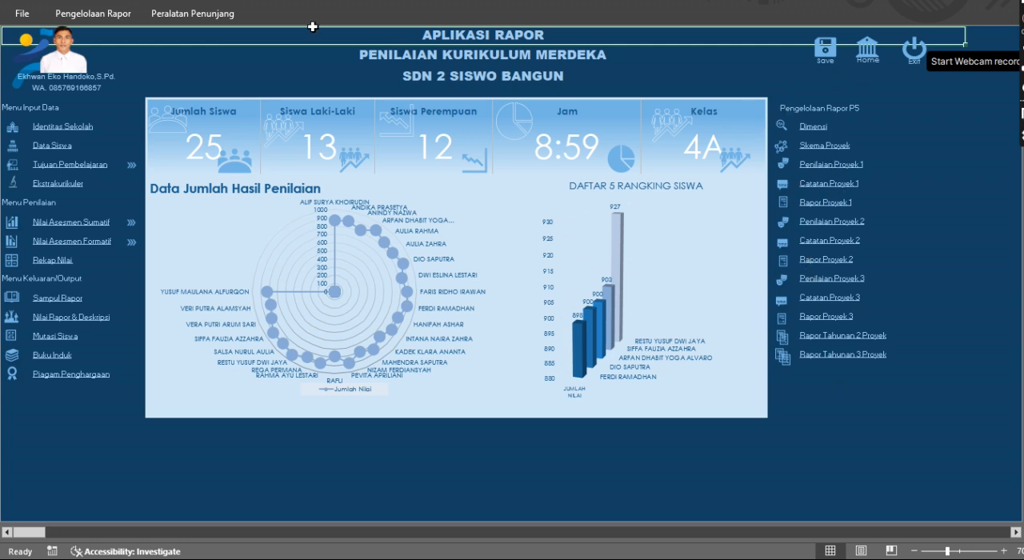
Open the Dimensi P5 reference and examine the elements, sub-elements and phase targets of its first two dimensions
double_click(92, 22)
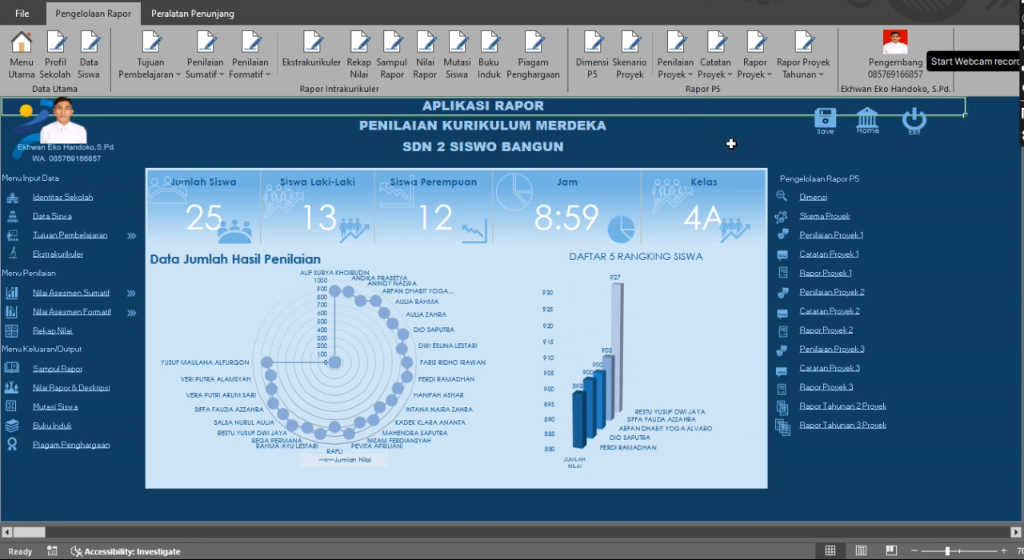
left_click(599, 50)
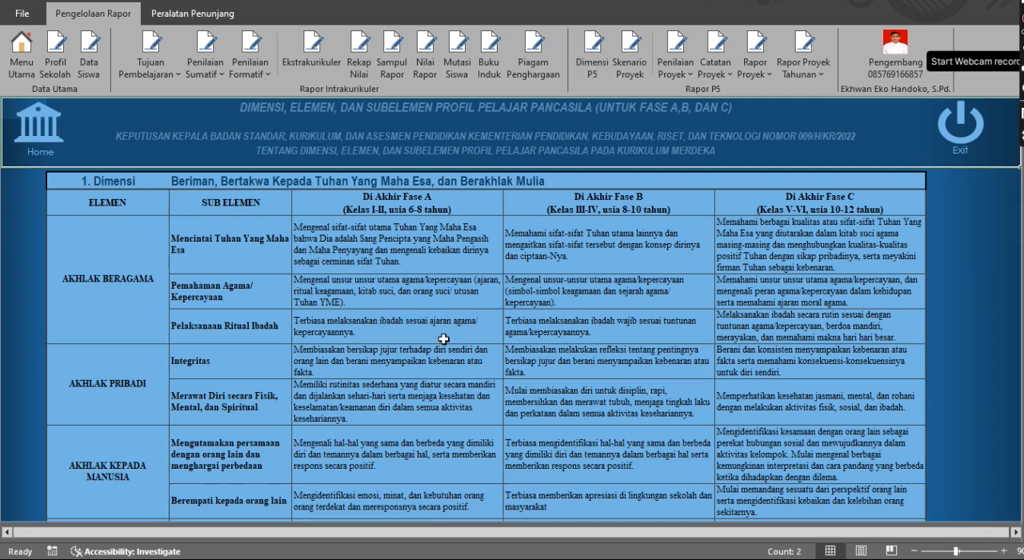
scroll(444, 338, "down", 7)
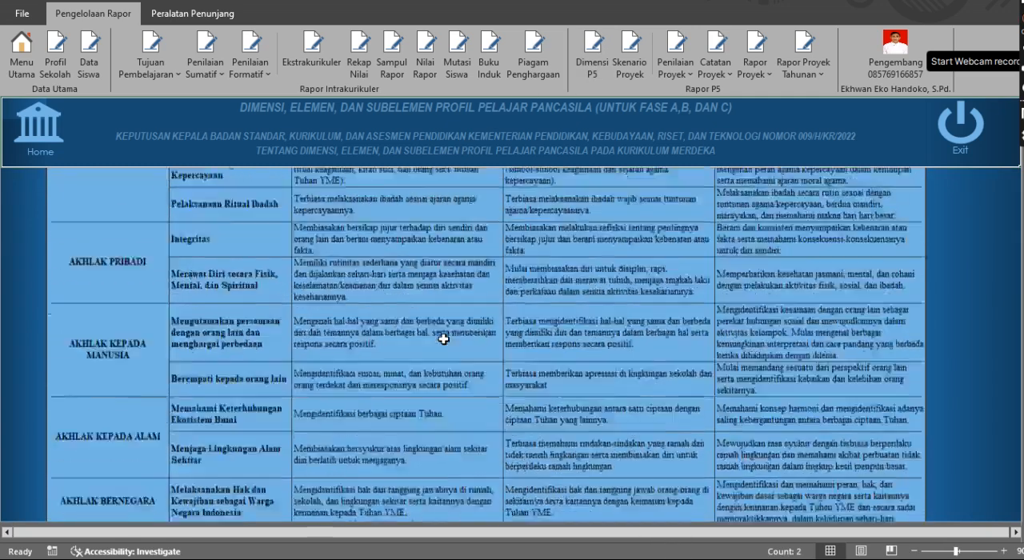
scroll(444, 338, "up", 7)
scroll(443, 338, "down", 18)
scroll(443, 338, "up", 18)
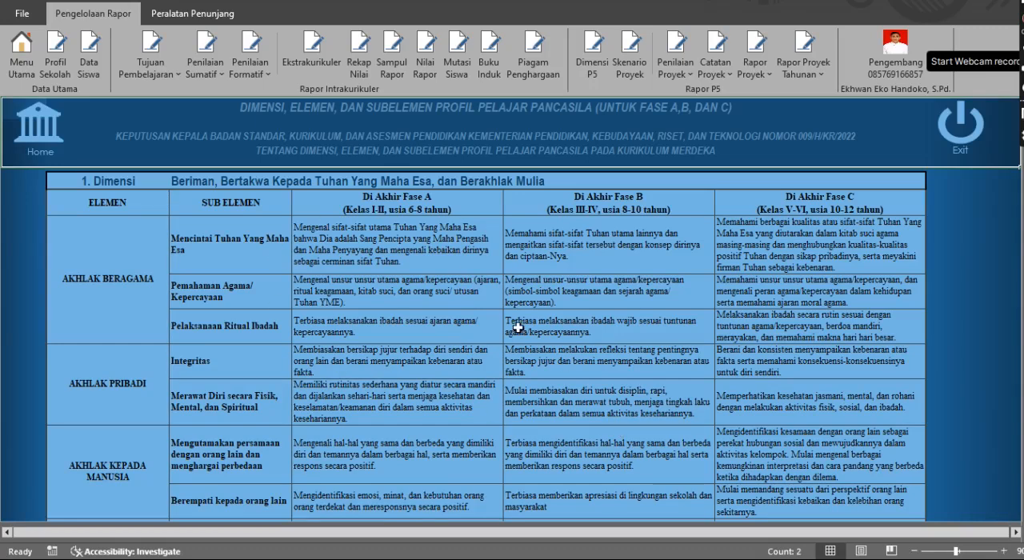
scroll(374, 262, "down", 10)
scroll(373, 261, "down", 12)
scroll(373, 261, "up", 15)
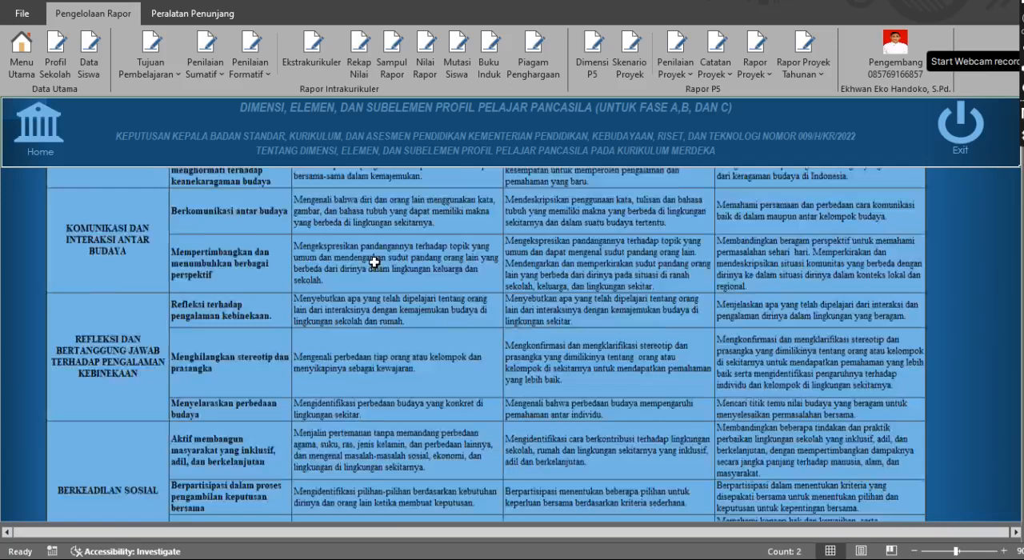
scroll(374, 262, "up", 3)
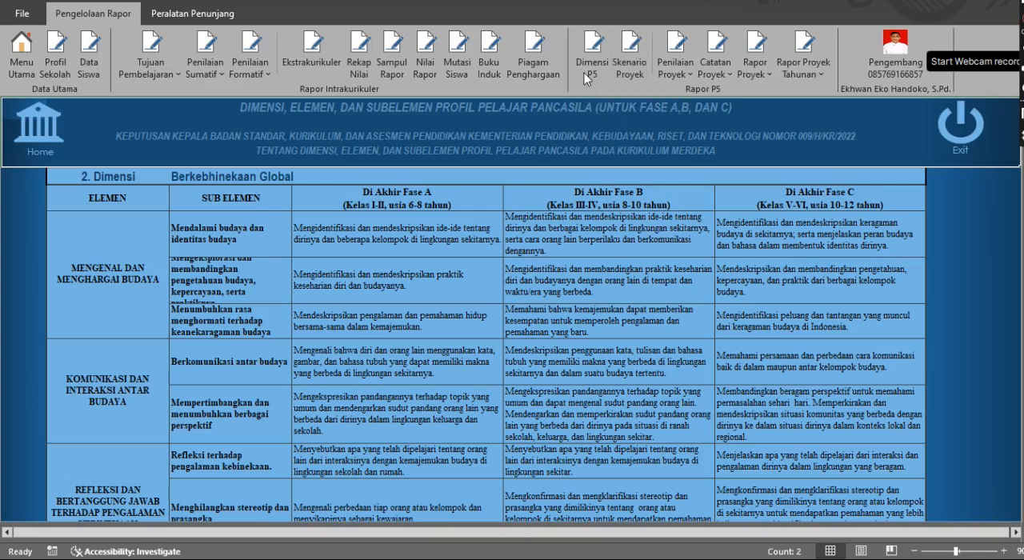
Open the Skenario Proyek sheet, review project 1's name and description cells, and set its number of dimensions to 2
left_click(629, 52)
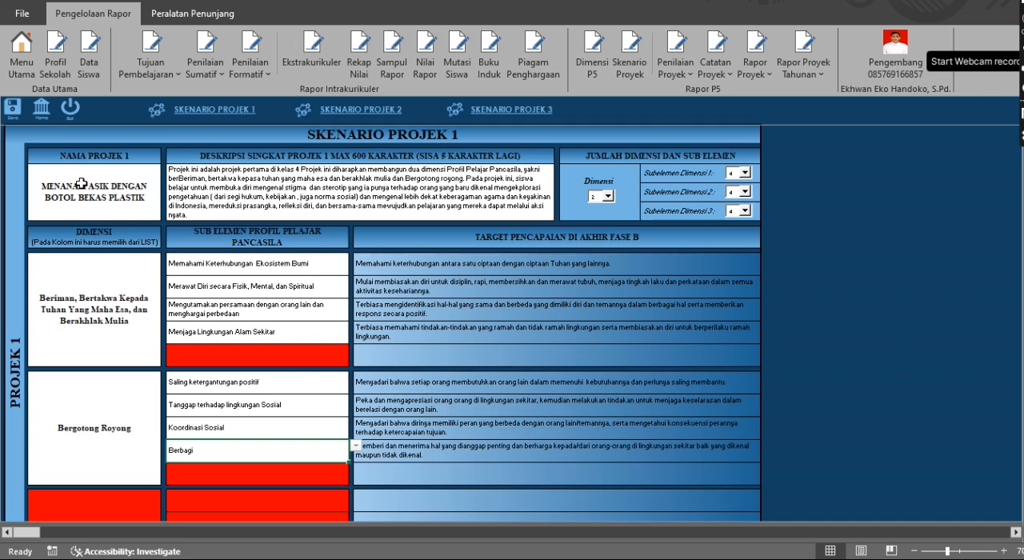
left_click(102, 198)
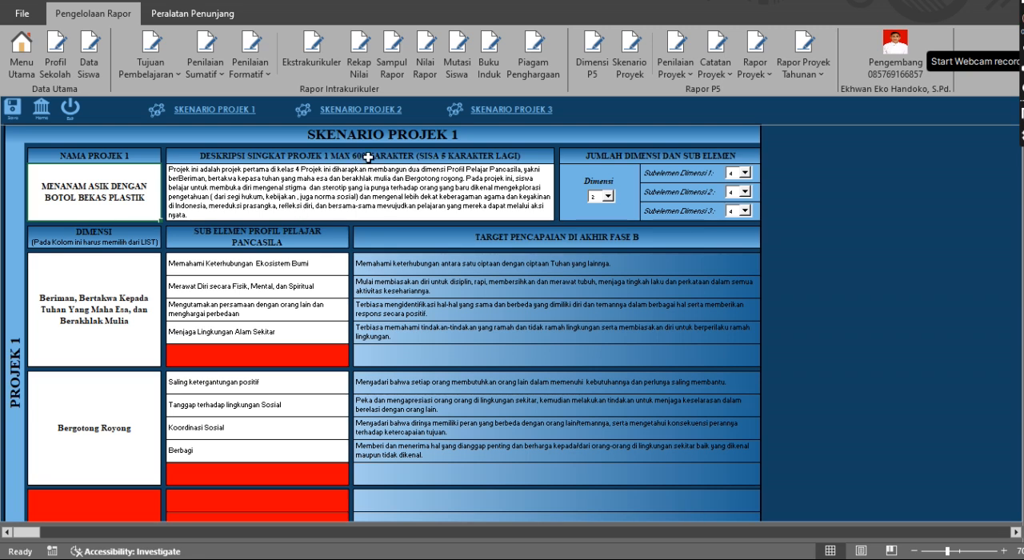
left_click(324, 190)
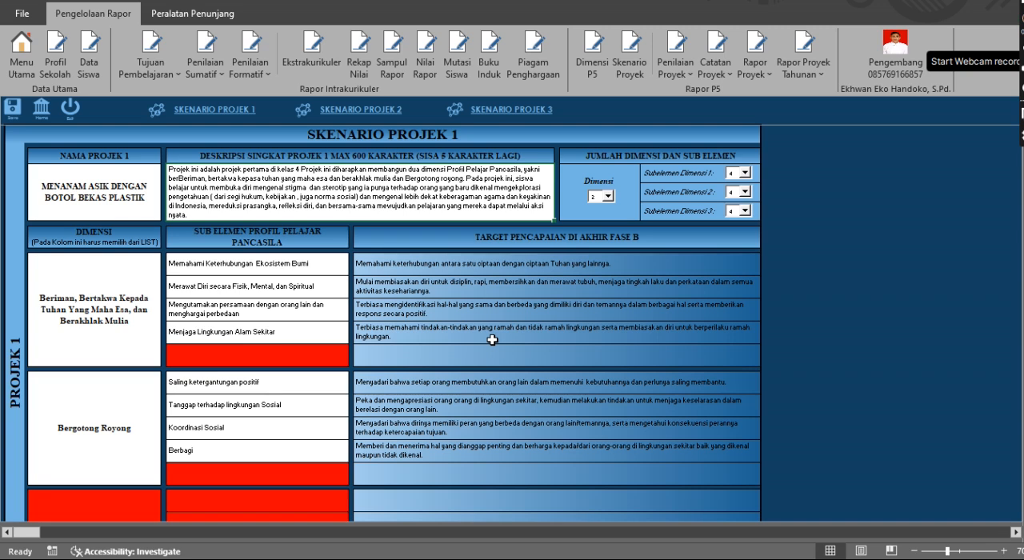
left_click(609, 196)
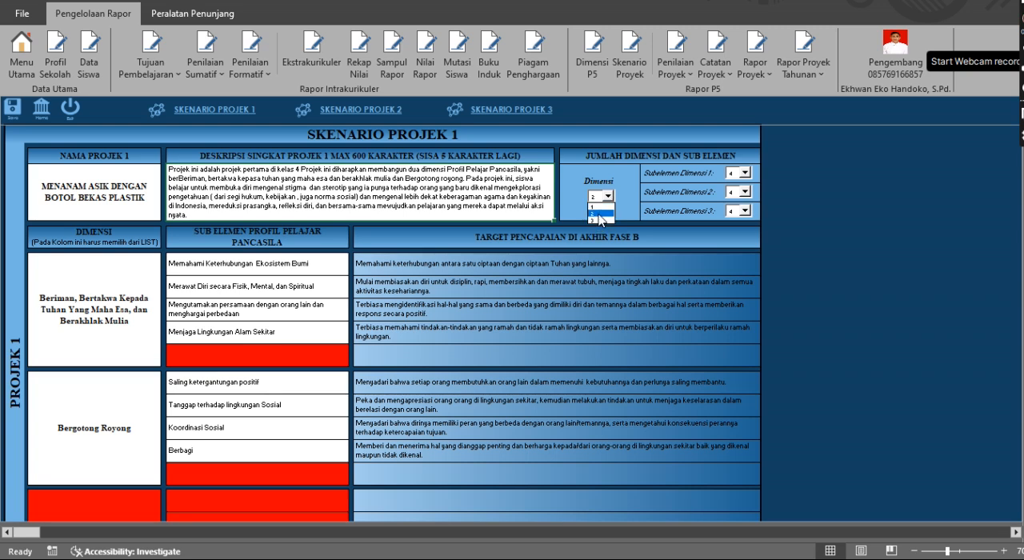
left_click(600, 214)
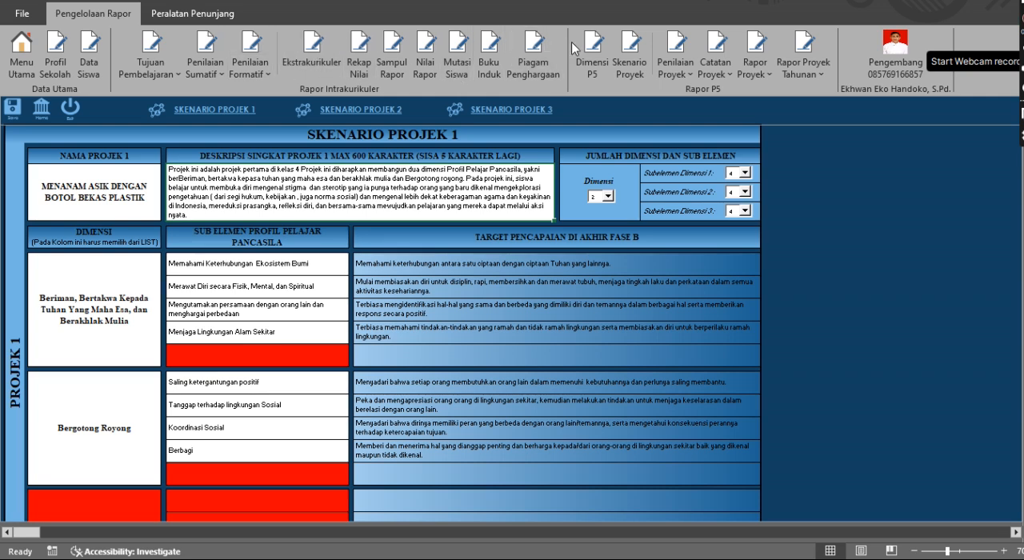
Return to the Dimensi P5 reference and examine the sub-elements listed under dimension 1
left_click(591, 56)
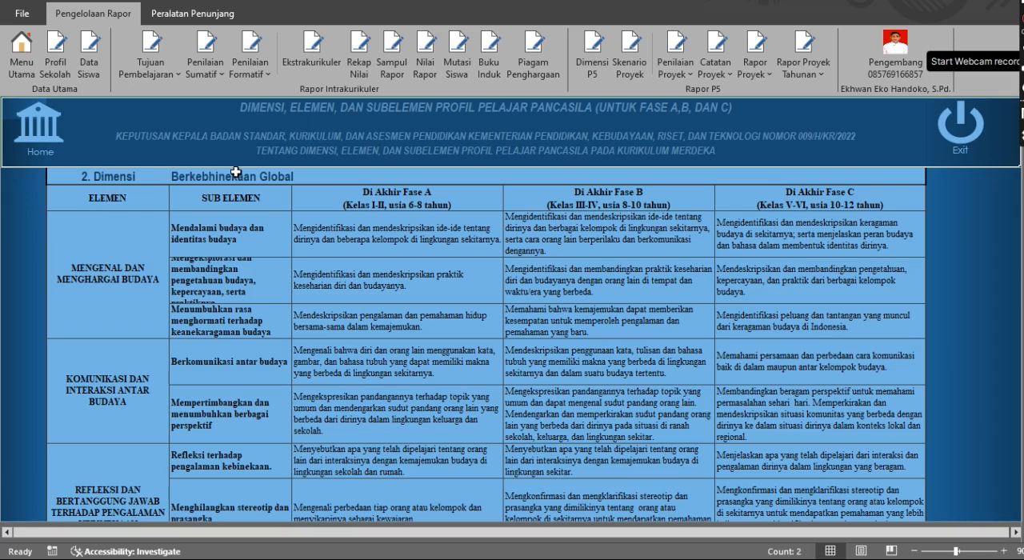
scroll(232, 225, "up", 10)
scroll(232, 226, "down", 1)
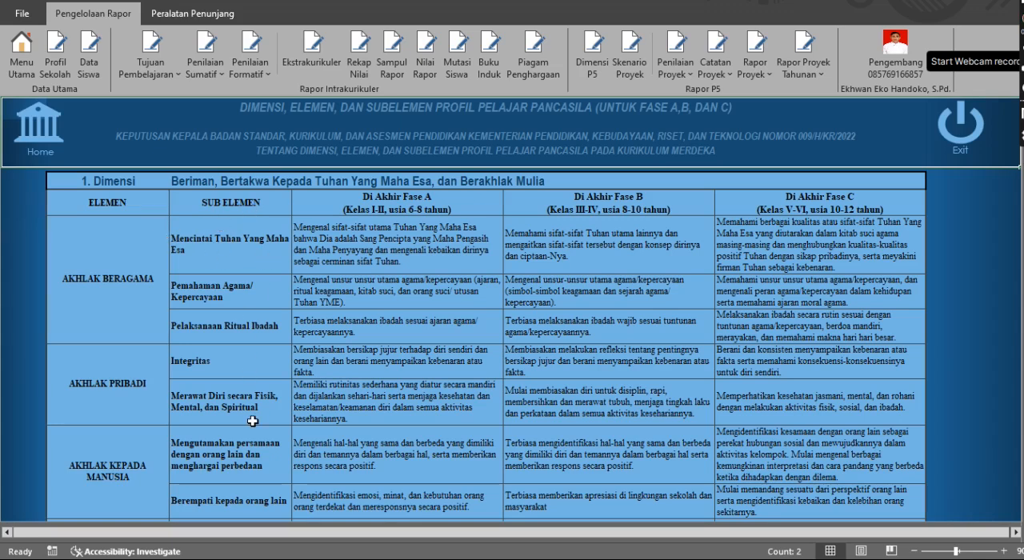
scroll(252, 422, "down", 1)
scroll(252, 422, "up", 1)
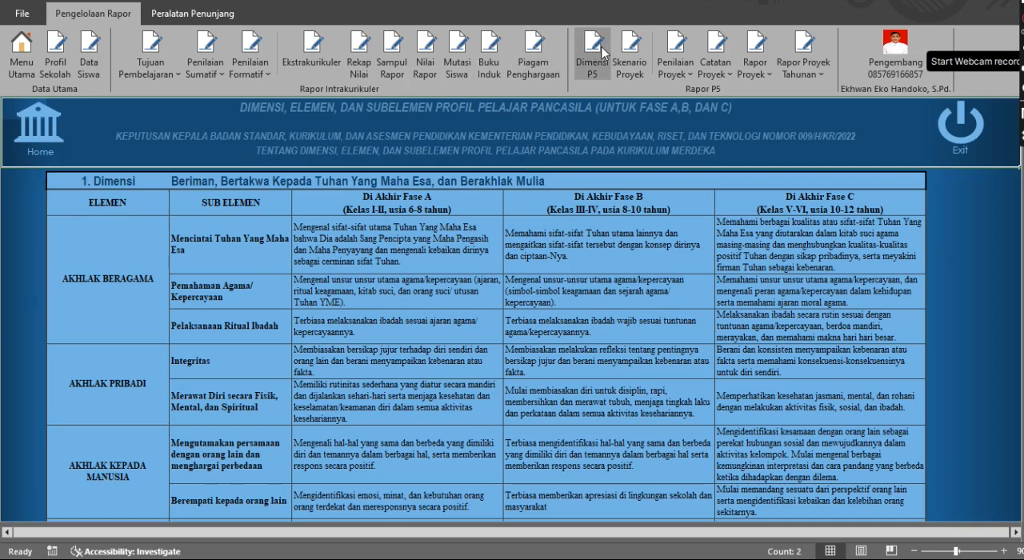
Return to the Skenario Proyek sheet and set the sub-element count for dimension 1 of project 1 to 4
left_click(630, 52)
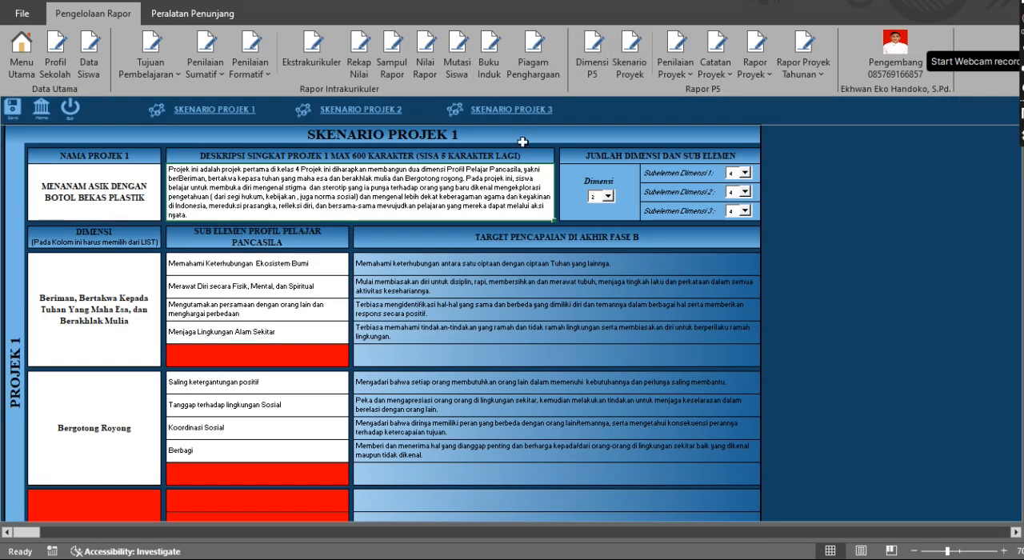
left_click(745, 174)
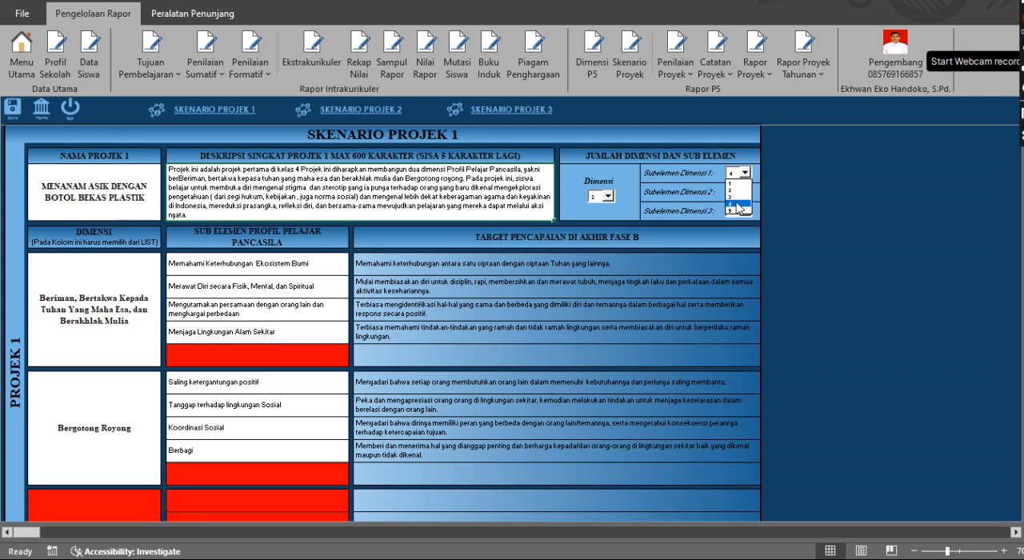
left_click(734, 203)
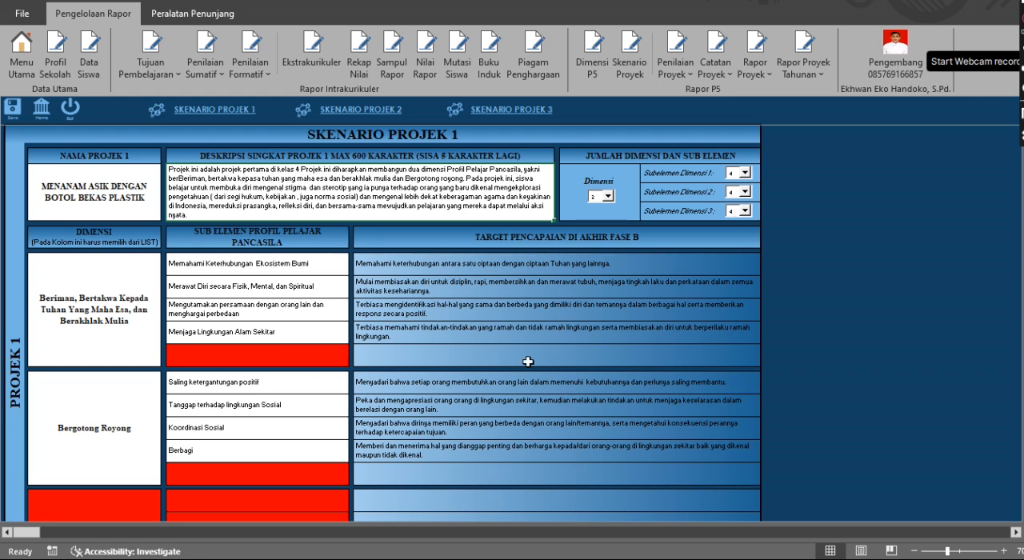
Set the first dimension of project 1 to Berkebhinekaan Global
scroll(527, 358, "down", 2)
scroll(528, 362, "up", 3)
scroll(528, 361, "down", 1)
left_click(135, 291)
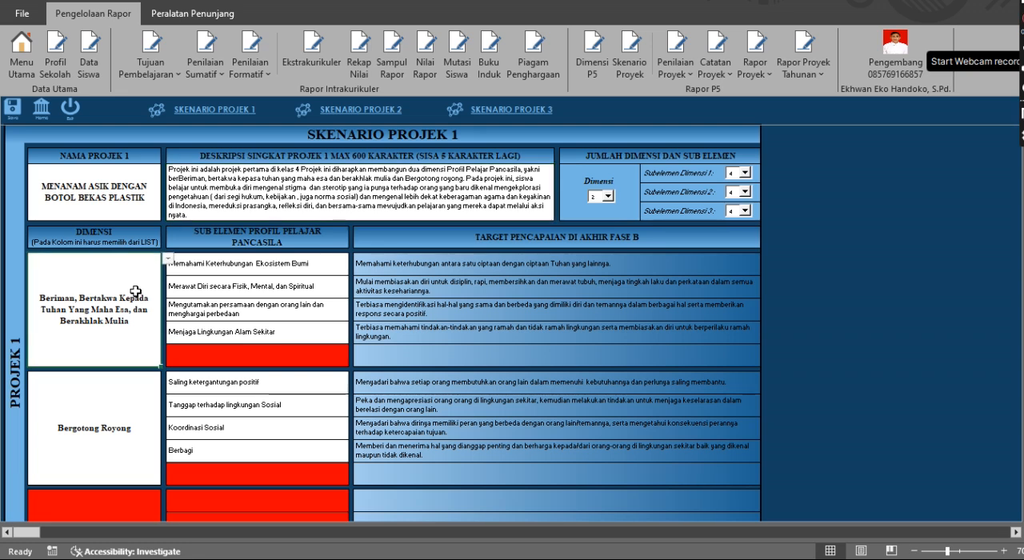
left_click(168, 258)
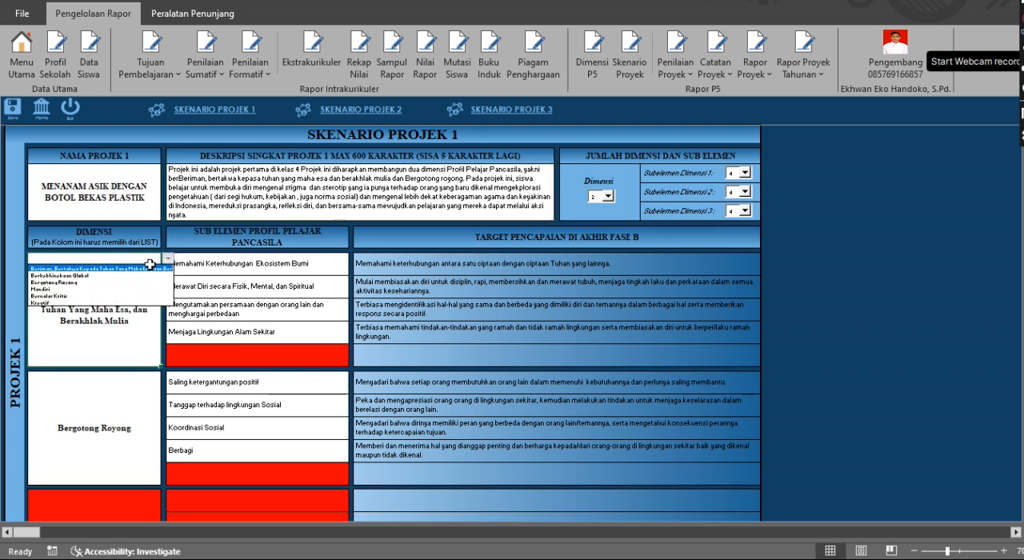
left_click(99, 275)
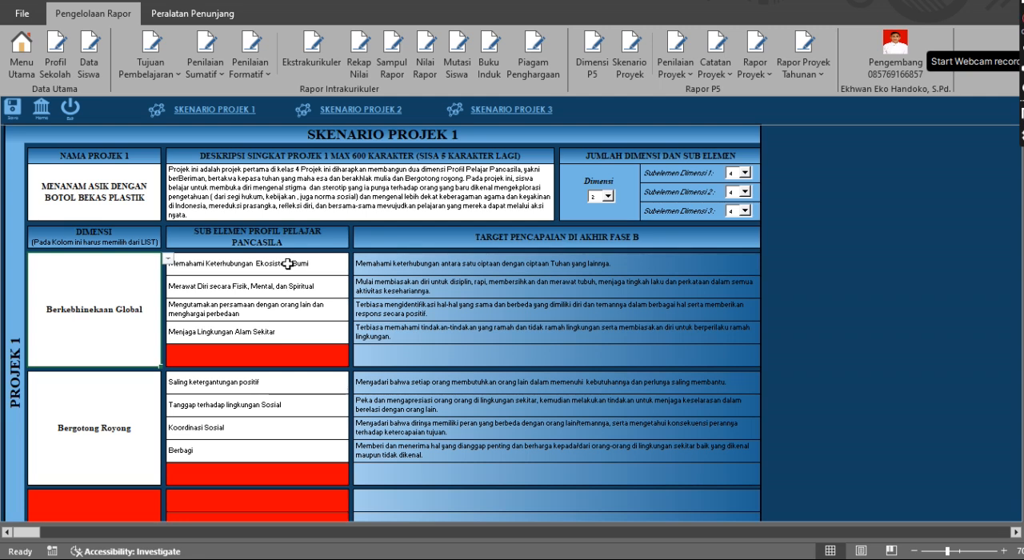
Set the first two Berkebhinekaan Global sub-elements to "Mendalami budaya dan identitas budaya" and "Berkomunikasi antar budaya"
left_click(335, 269)
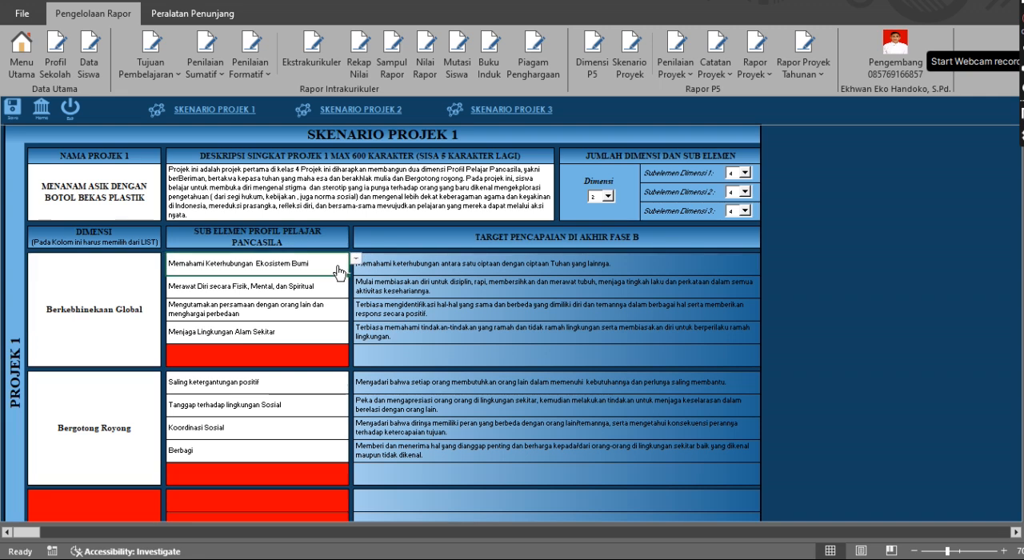
left_click(356, 261)
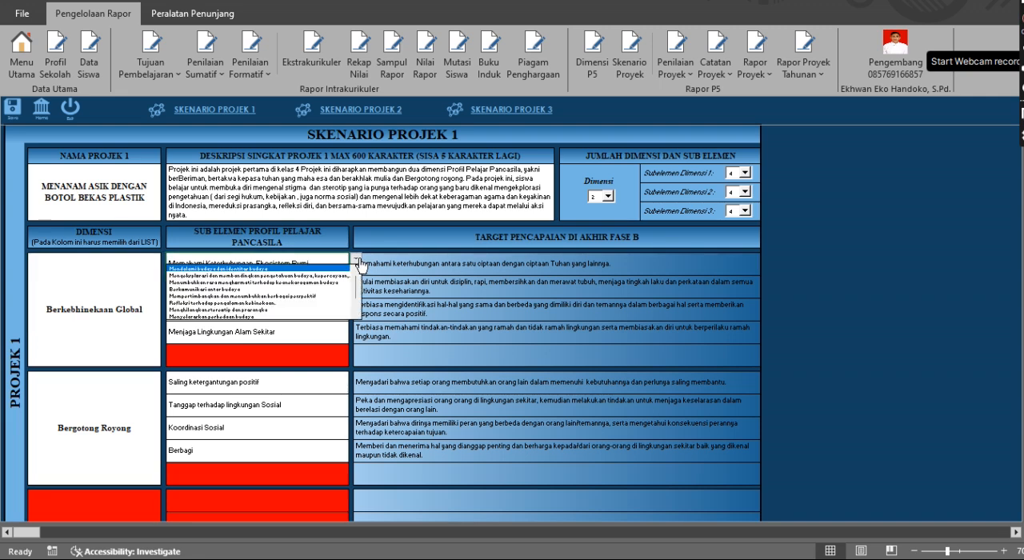
left_click(310, 268)
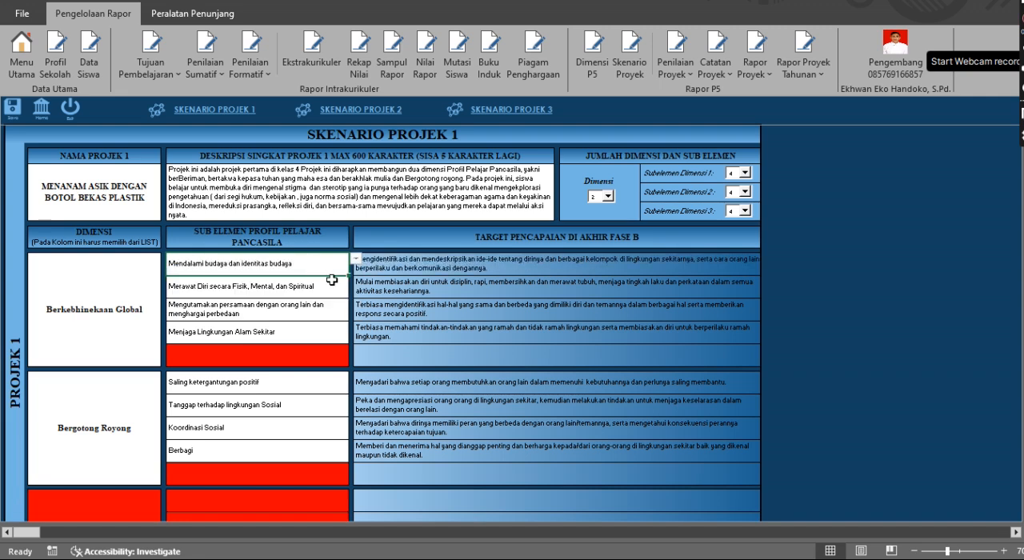
left_click(344, 284)
left_click(355, 281)
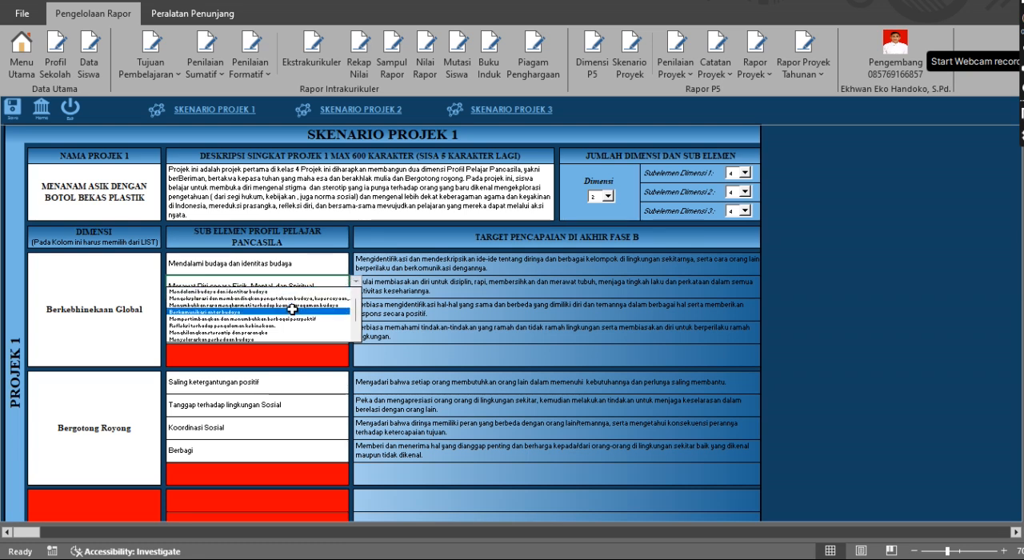
left_click(292, 311)
Set the third and fourth Berkebhinekaan Global sub-elements to "Refleksi terhadap pengalaman kebinekaan." and "Menyelaraskan perbedaan budaya"
left_click(304, 310)
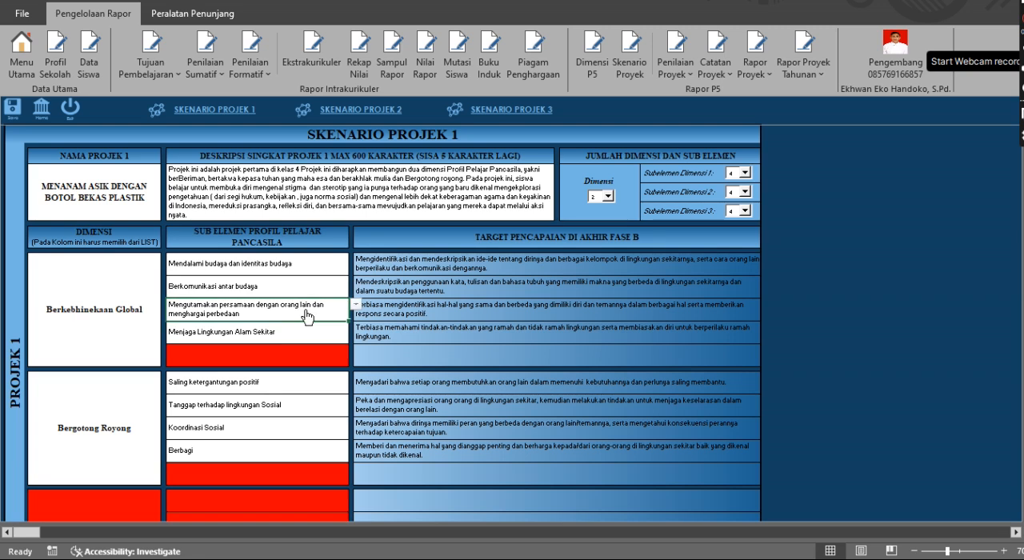
left_click(355, 305)
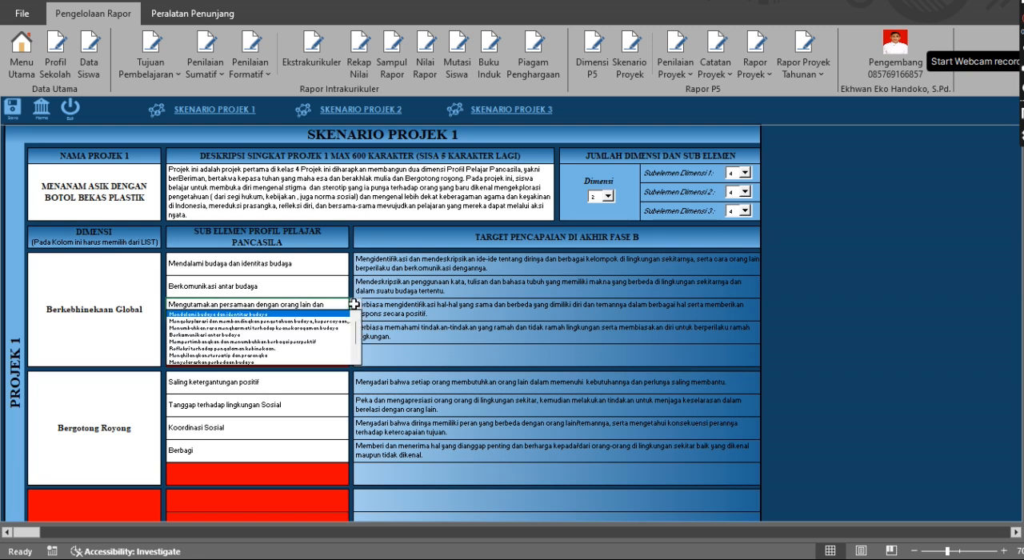
left_click(276, 348)
left_click(321, 336)
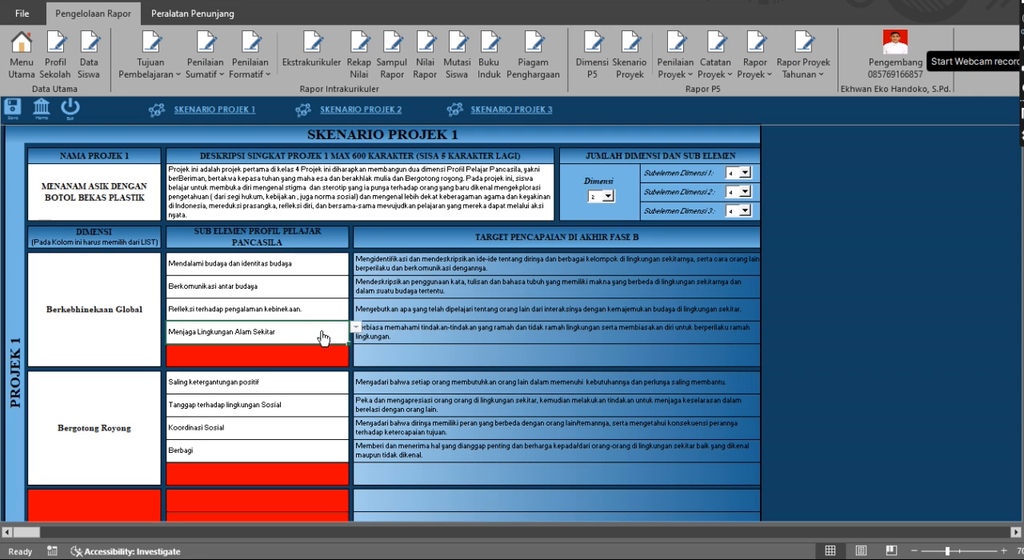
left_click(356, 330)
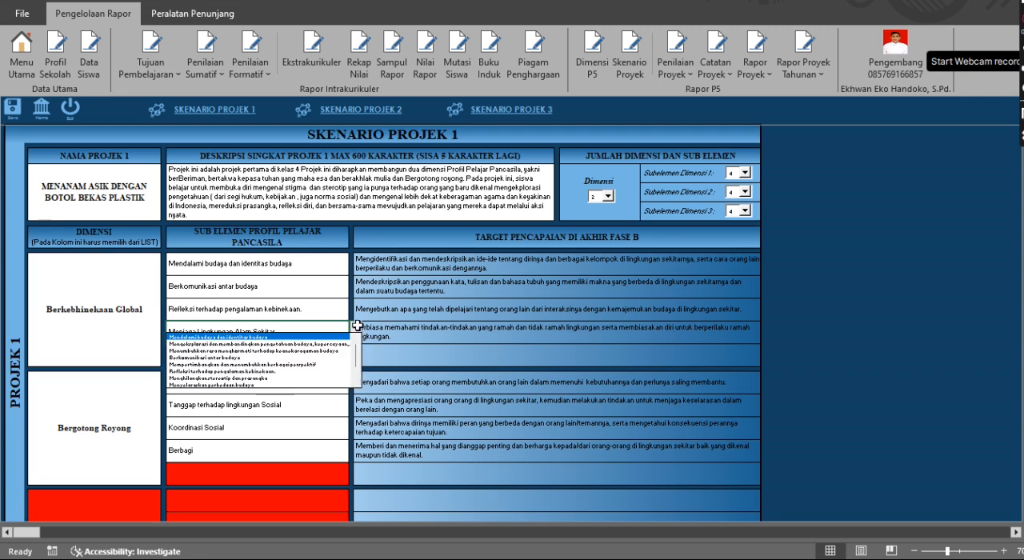
left_click(276, 384)
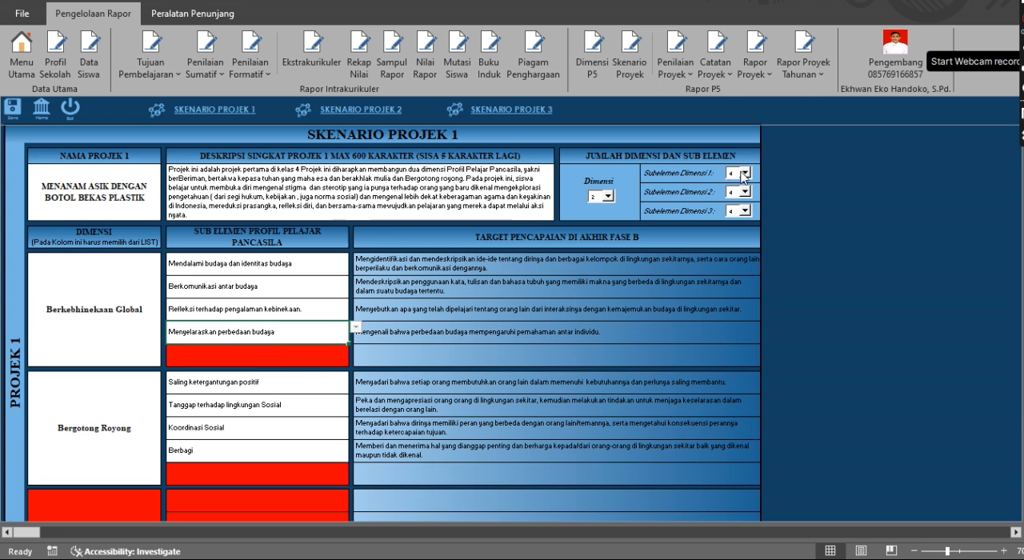
Try "Mengeksplorasi dan membandingkan pengetahuan budaya, kepercayaan, serta praktiknya" in the red fifth sub-element row of Berkebhinekaan Global and clear it again
left_click(255, 360)
left_click(355, 350)
left_click(314, 365)
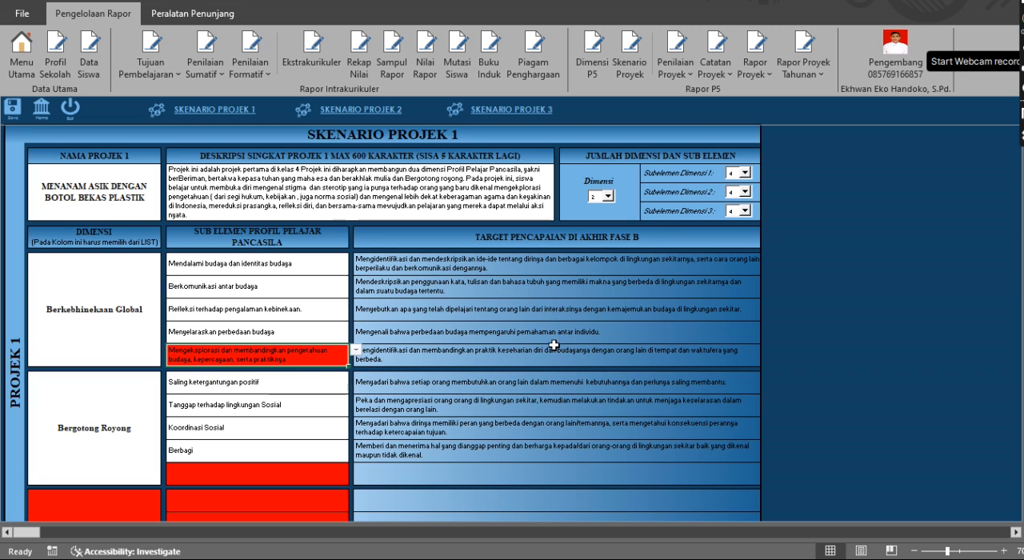
key("Delete")
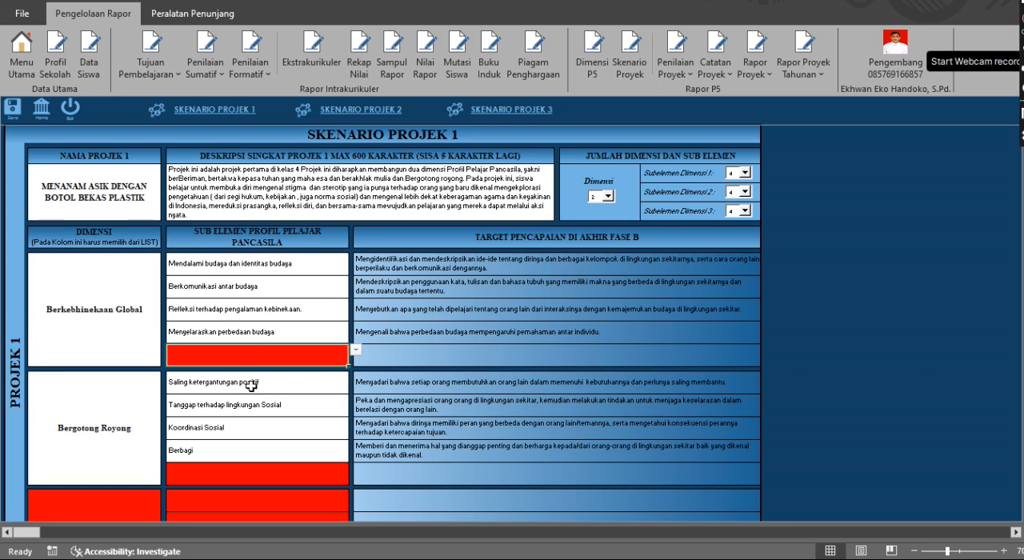
scroll(80, 428, "down", 3)
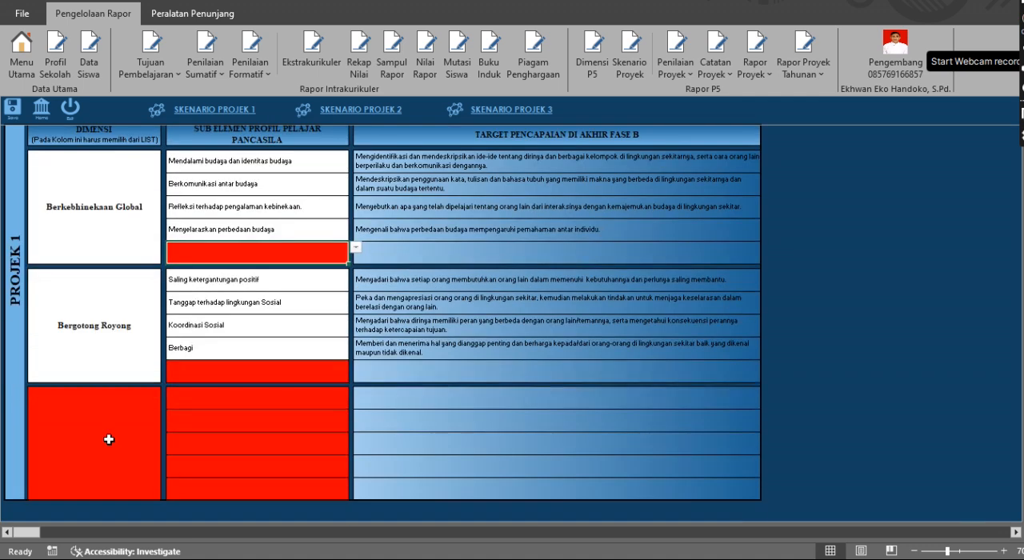
Set the number of dimensions for project 1 to 3 and select the third dimension cell
scroll(109, 439, "up", 1)
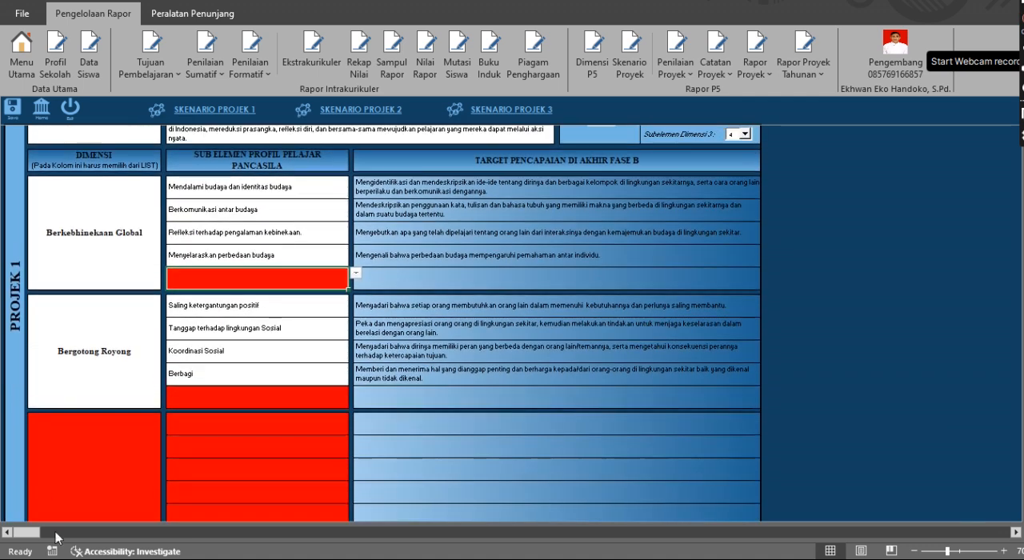
scroll(521, 272, "up", 3)
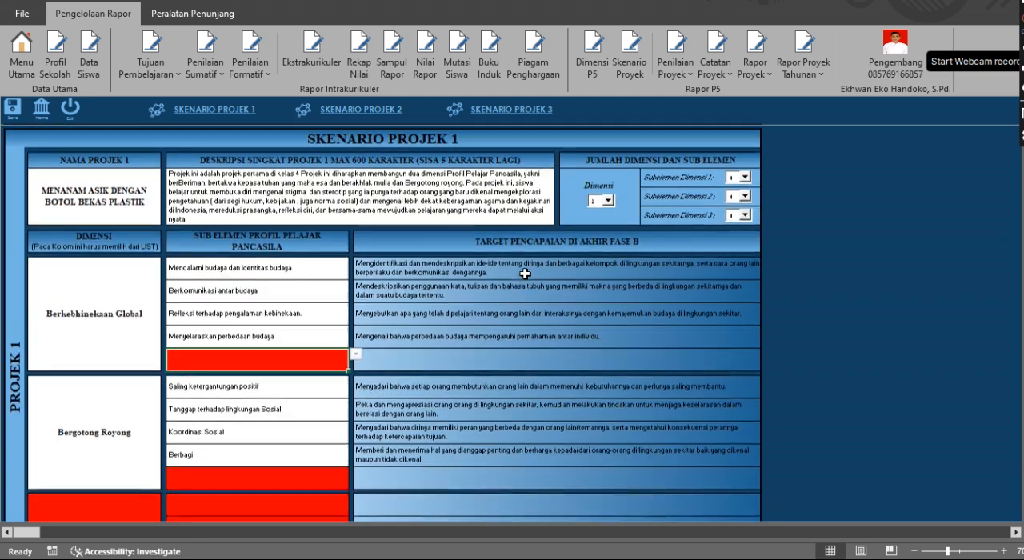
left_click(608, 196)
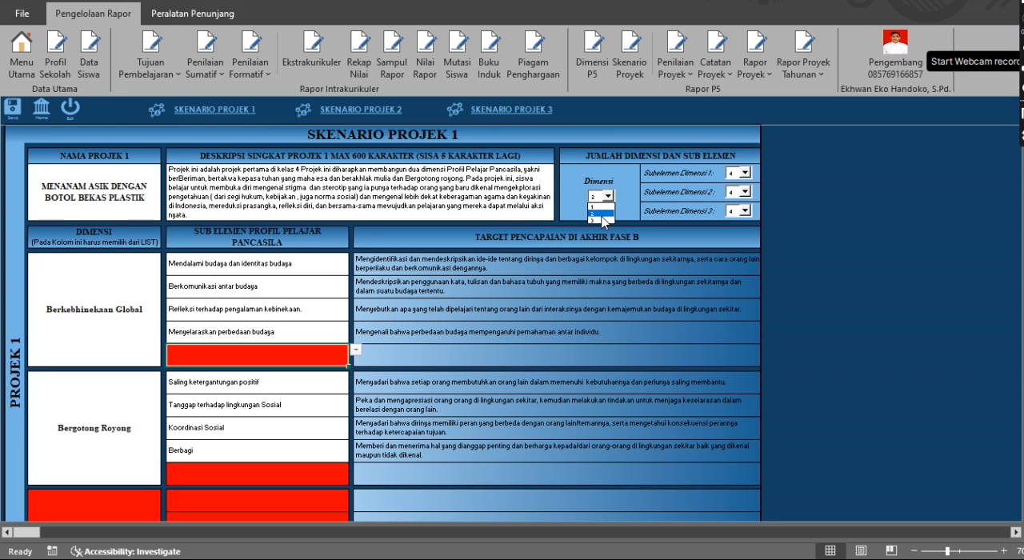
left_click(602, 214)
left_click(609, 196)
left_click(598, 220)
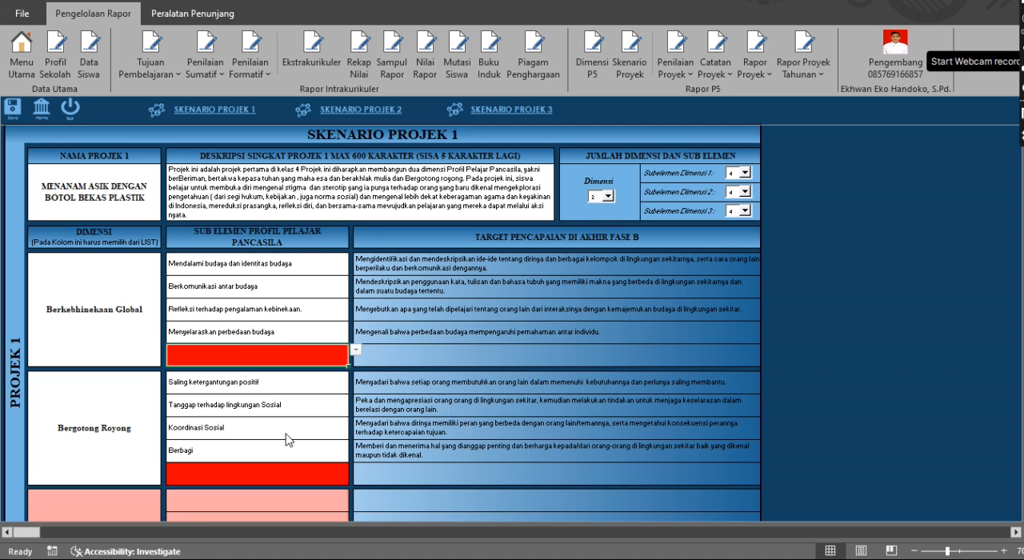
scroll(280, 436, "down", 2)
left_click(151, 391)
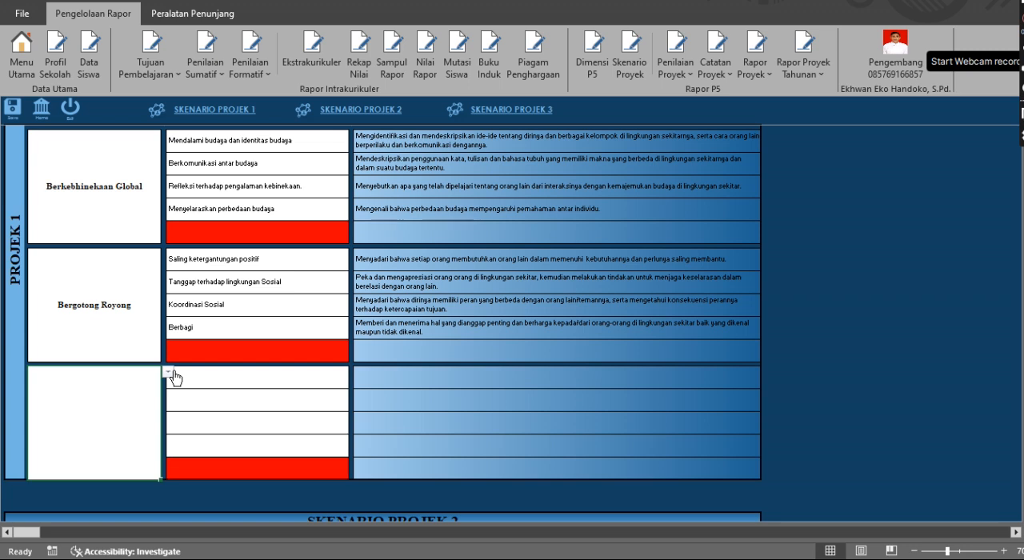
Set the number of dimensions for project 1 back to 2
scroll(601, 231, "up", 3)
left_click(608, 196)
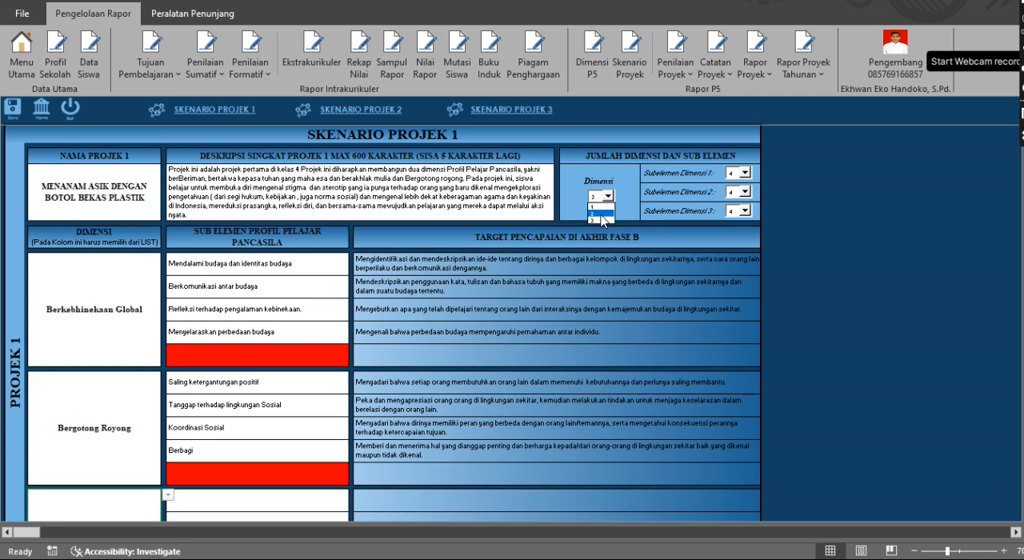
left_click(601, 214)
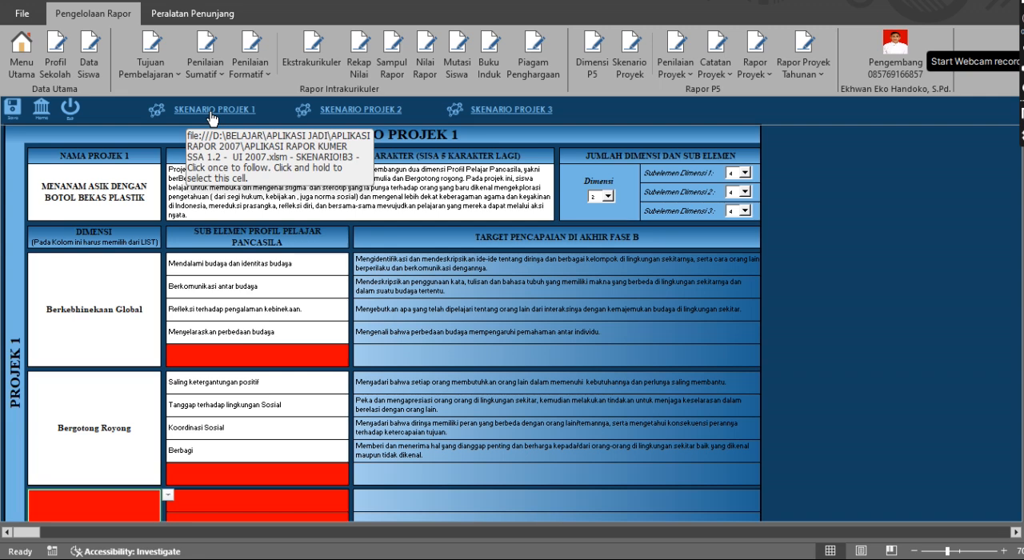
Go to the project 2 scenario and review its project name, short description and first dimension
left_click(345, 116)
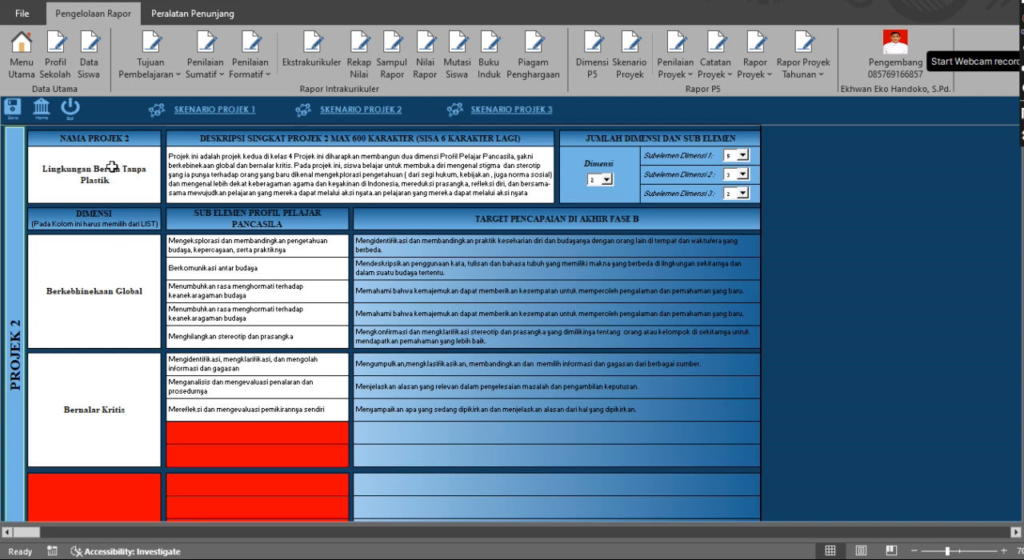
left_click(79, 169)
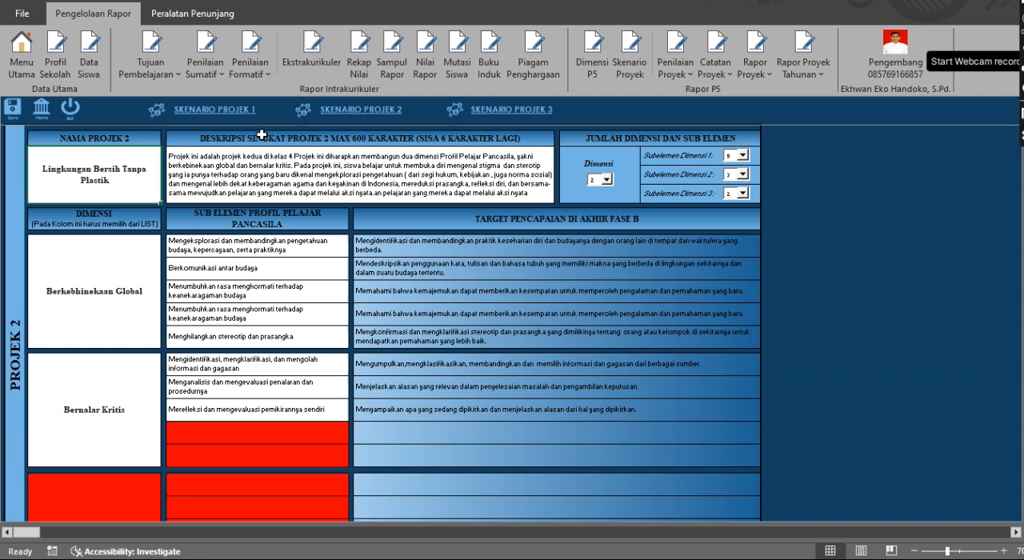
left_click(309, 172)
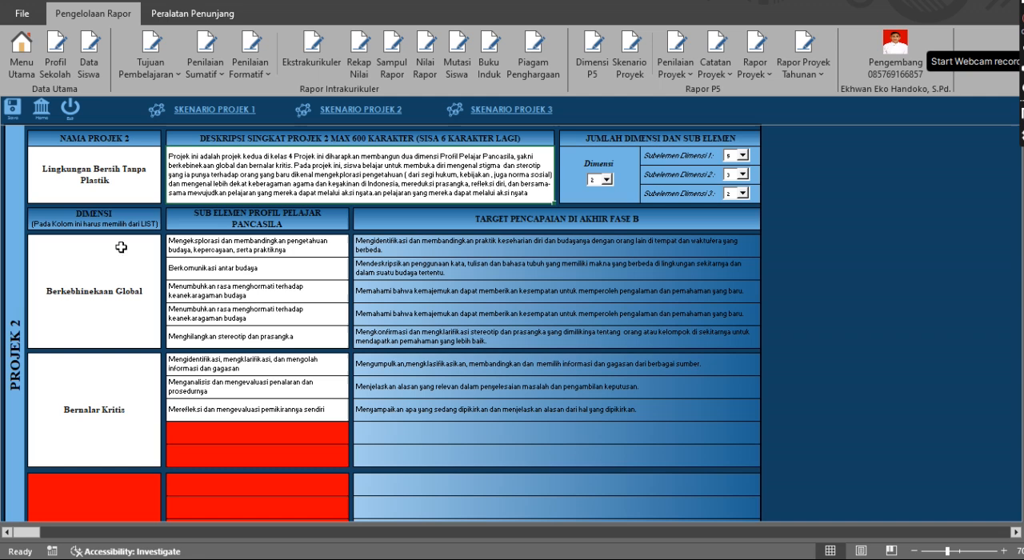
left_click(125, 291)
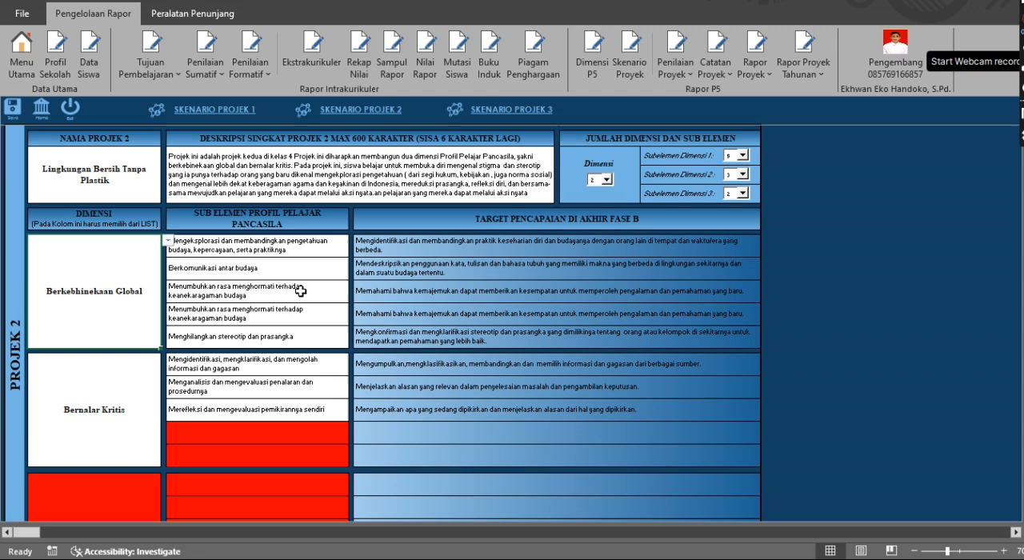
scroll(484, 272, "up", 10)
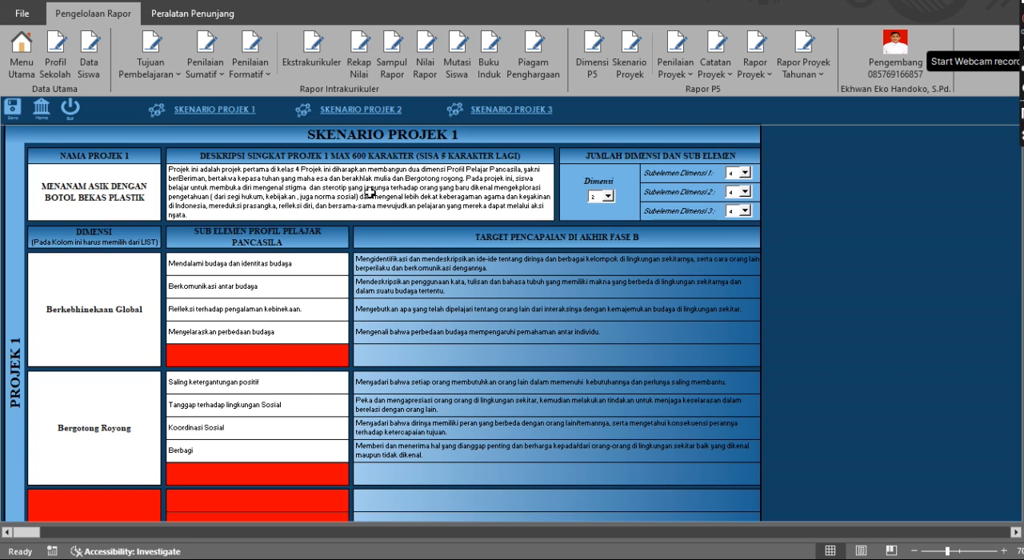
In the Proyek 1 assessment, set the first student's Berkebhinekaan Global Sub-Elemen 1 rating to SB, leaving BSH unchecked
left_click(677, 70)
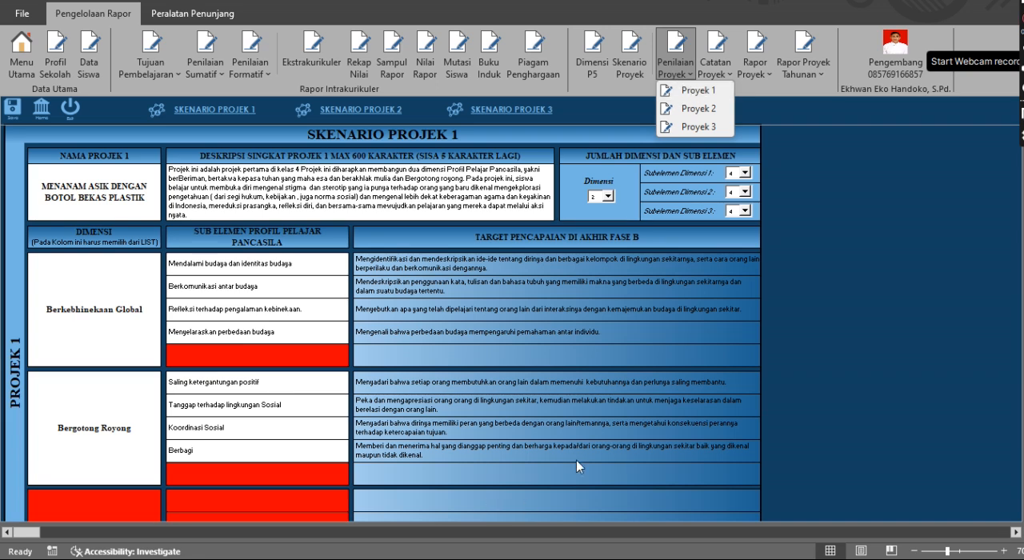
left_click(701, 90)
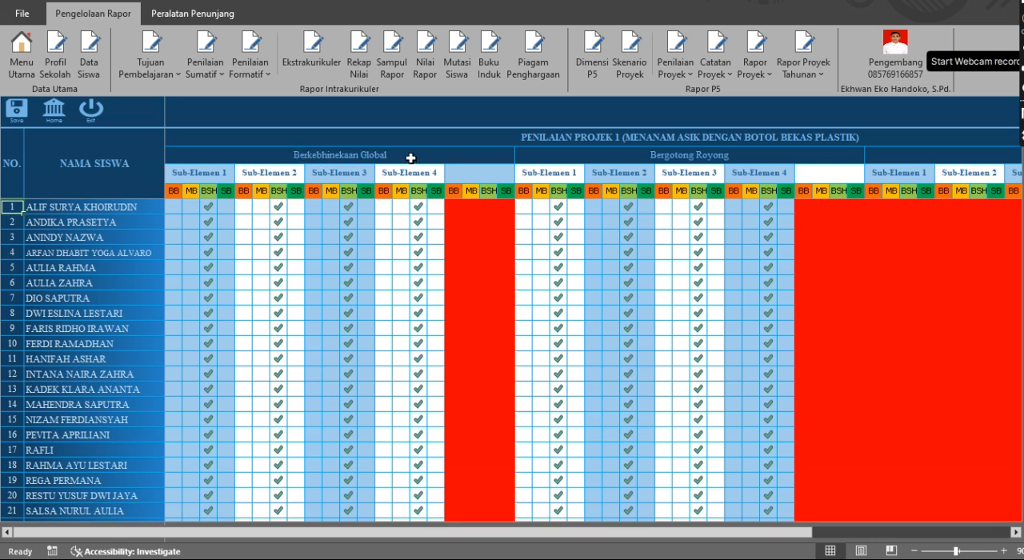
left_click(226, 207)
left_click(227, 207)
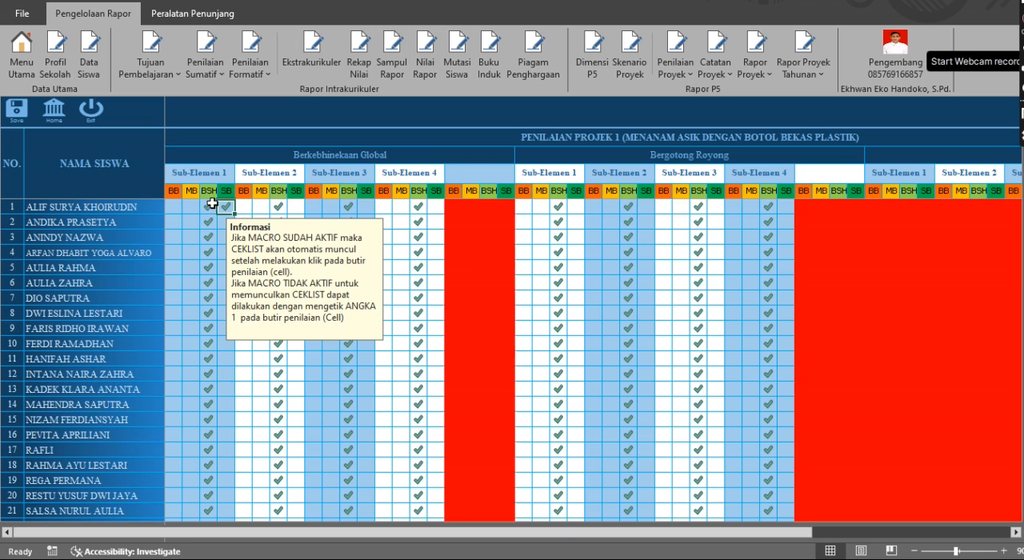
left_click(209, 206)
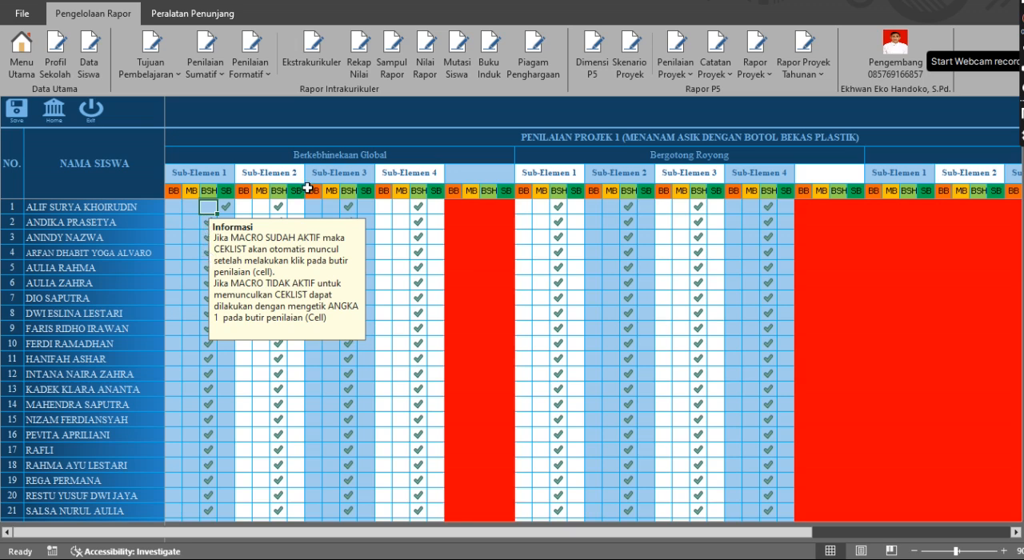
Set the Berkebhinekaan Global Sub-Elemen 2 rating to SB for student 1 and to MB for student 5, leaving BSH unchecked
left_click(280, 206)
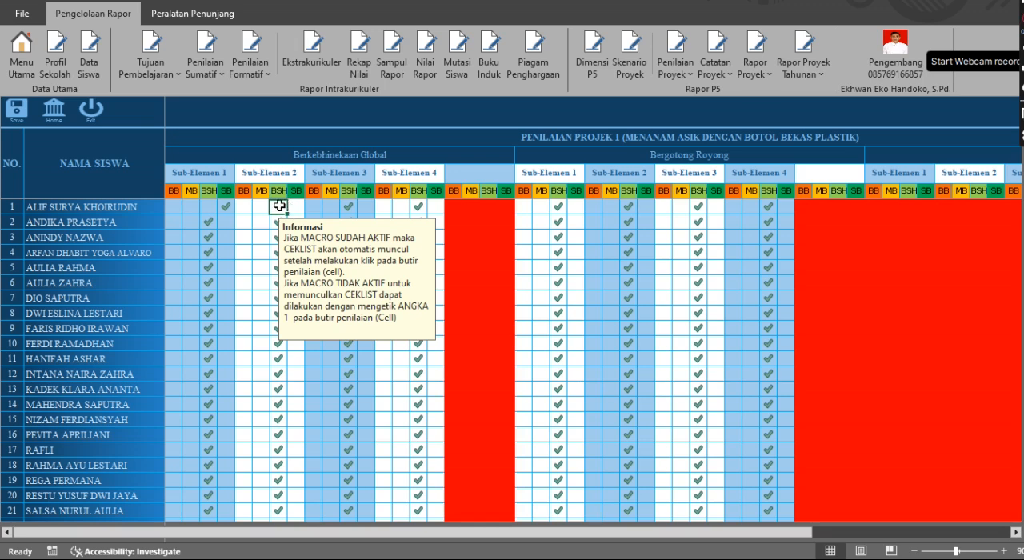
left_click(295, 206)
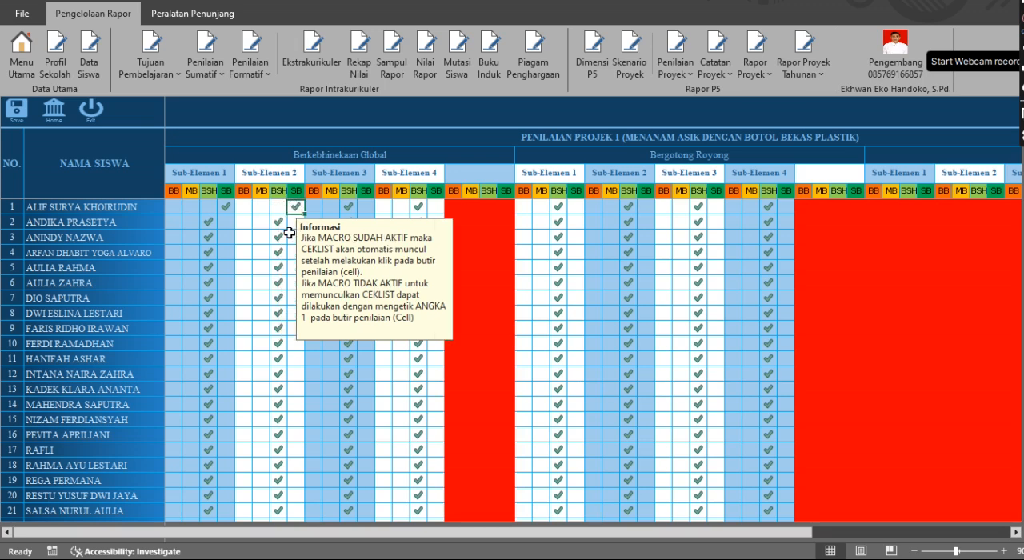
left_click(261, 267)
left_click(280, 268)
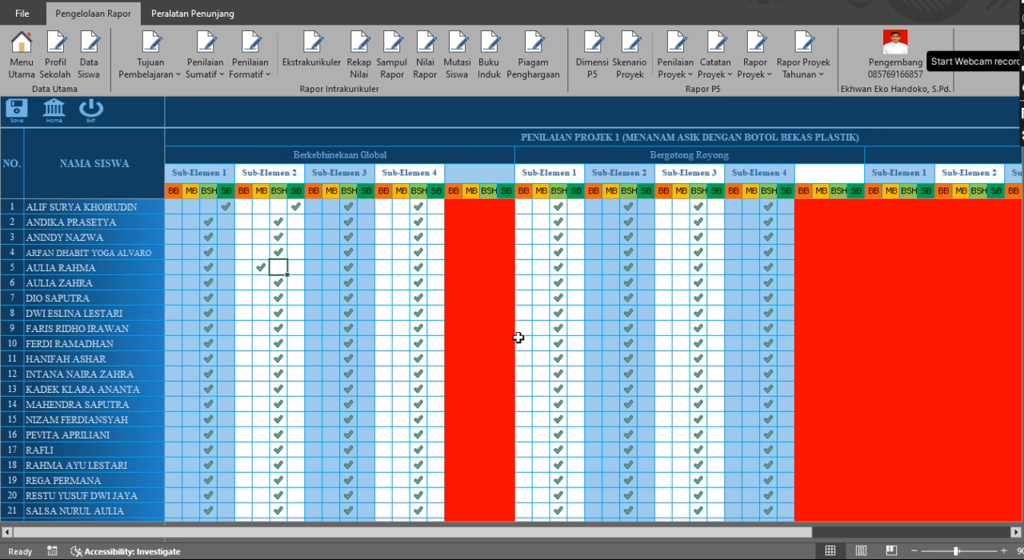
Examine the project 1 ratings of all students and the red columns of the unused sub-elements and third dimension
scroll(508, 330, "down", 3)
scroll(507, 328, "up", 3)
scroll(473, 426, "down", 2)
scroll(473, 426, "down", 2)
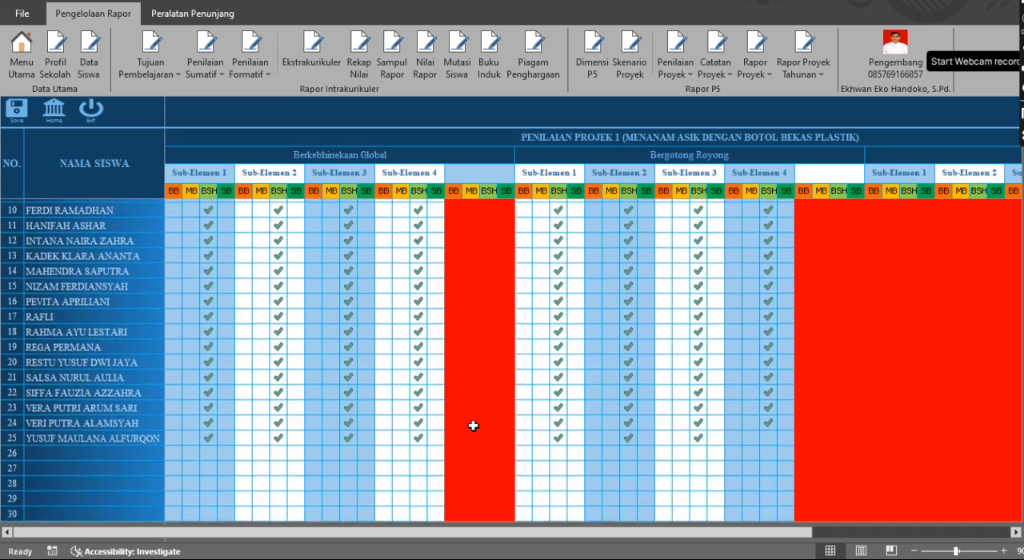
scroll(473, 425, "up", 3)
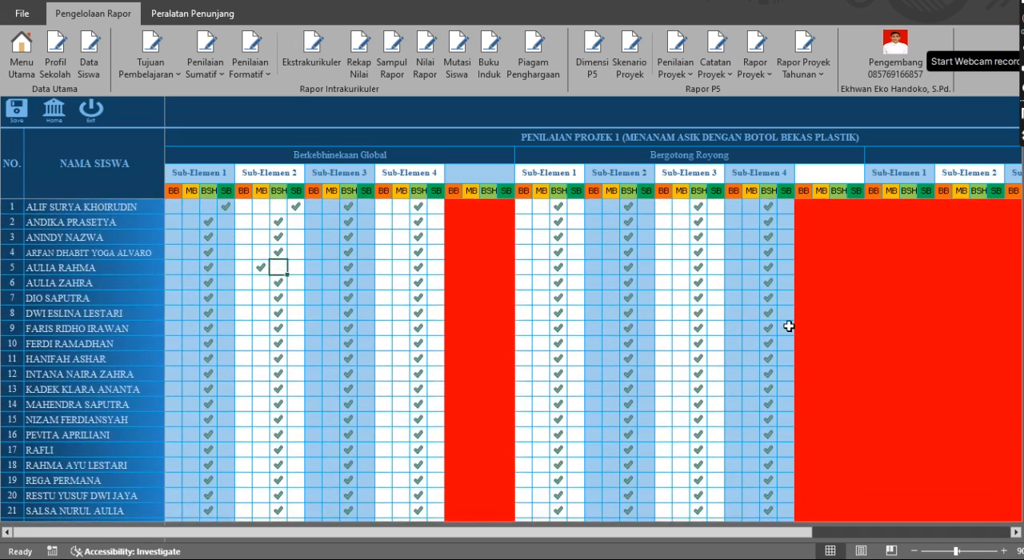
scroll(777, 326, "right", 5)
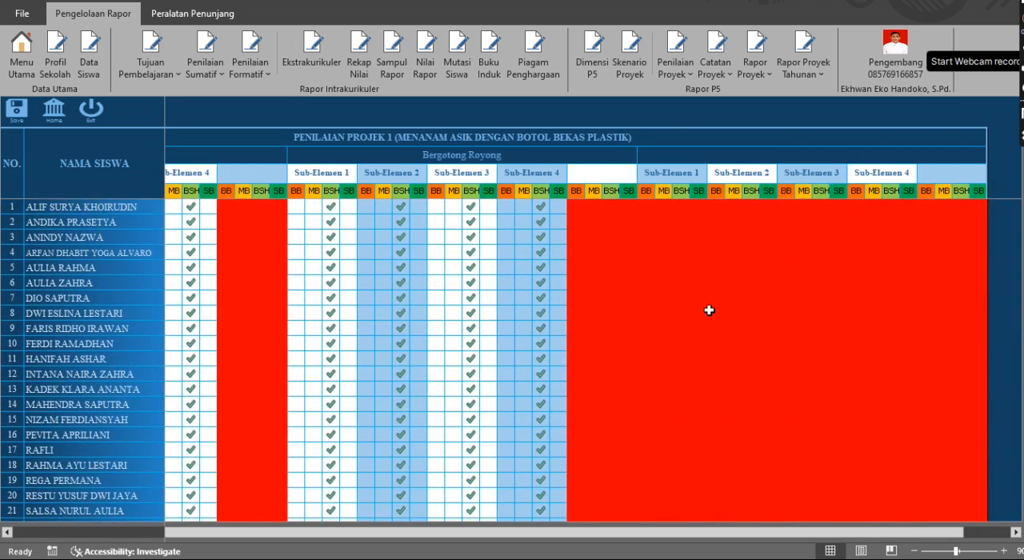
scroll(709, 310, "right", 1)
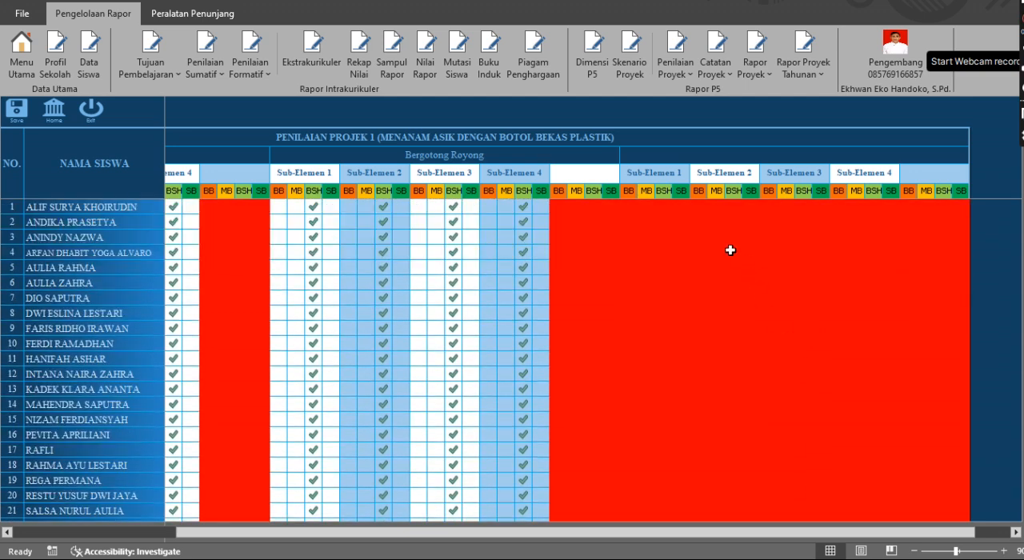
Try a BSH checkmark for student 4 in the red Sub-Elemen 2 column of the unused third dimension and clear it again
left_click(728, 249)
double_click(823, 371)
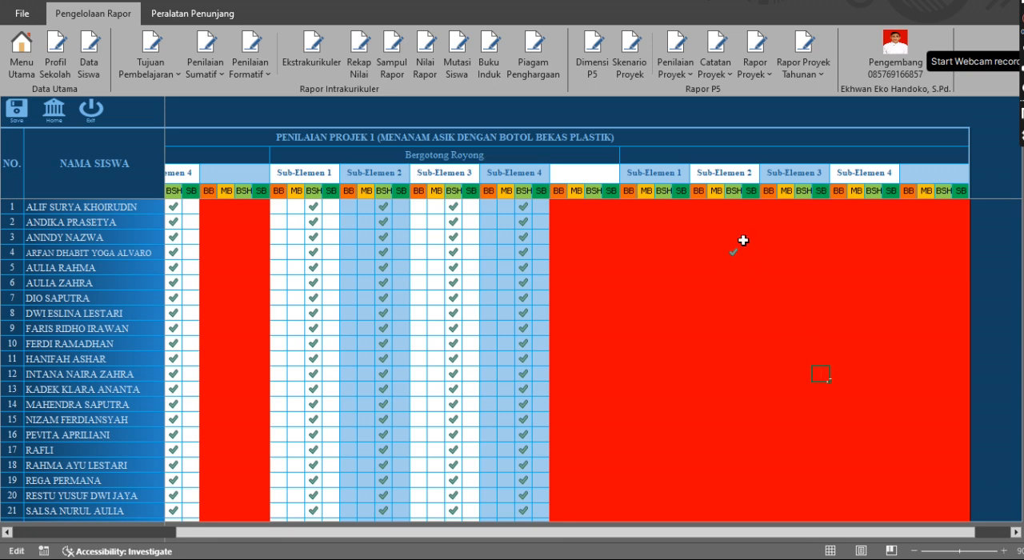
key("Escape")
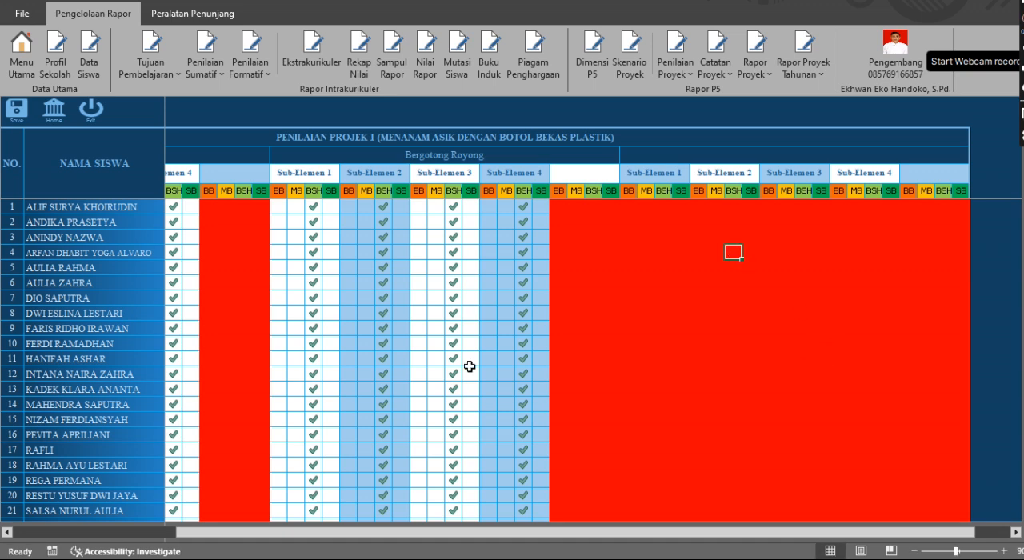
Look over the project 1 ratings once more and open the assessment sheet for Proyek 2
scroll(470, 367, "left", 5)
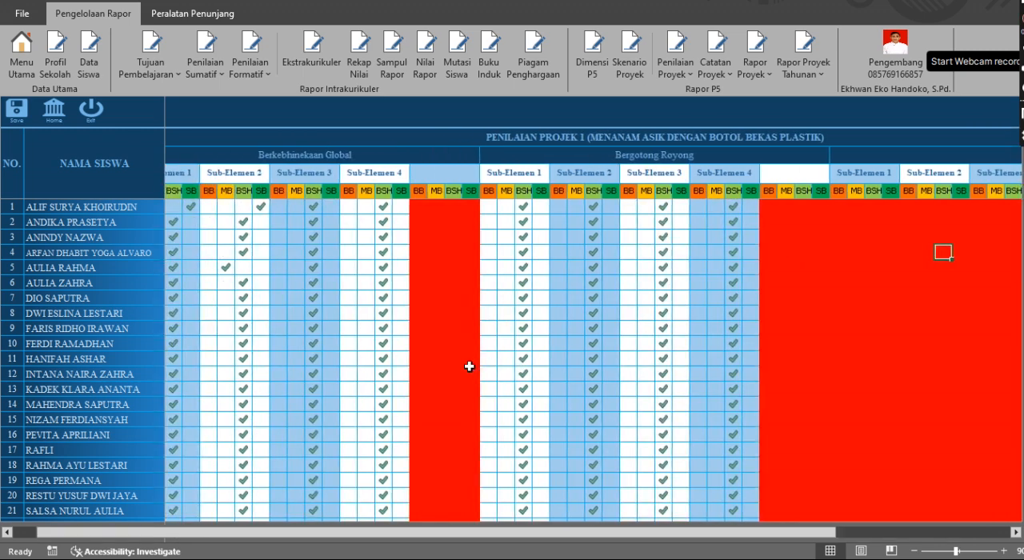
scroll(469, 367, "right", 3)
scroll(469, 366, "down", 2)
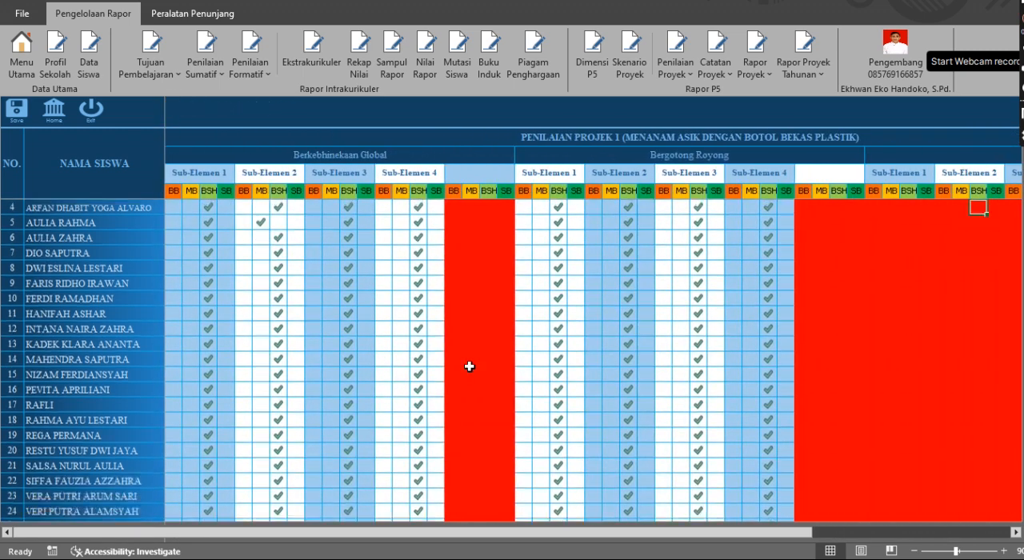
scroll(470, 366, "up", 1)
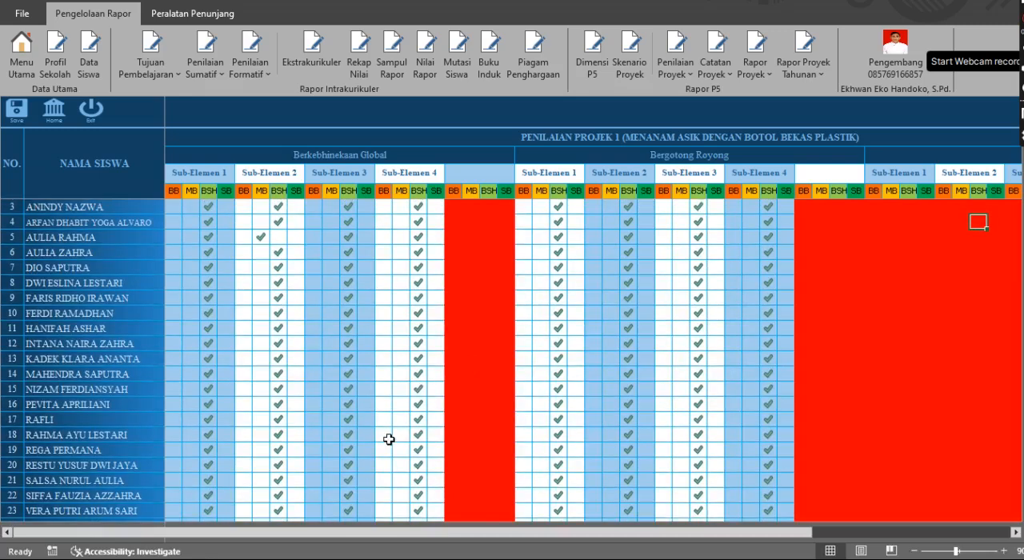
scroll(389, 439, "down", 4)
scroll(389, 439, "up", 4)
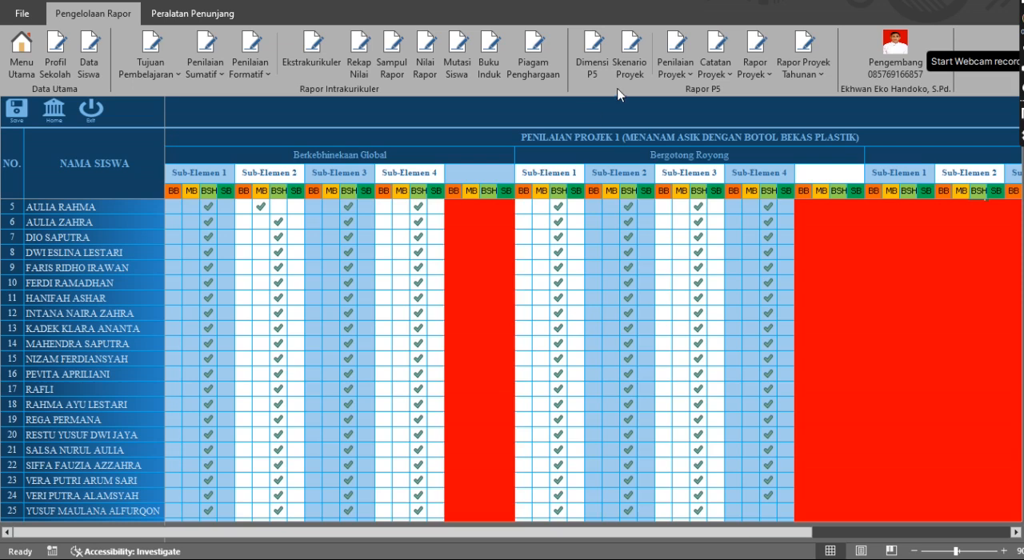
left_click(685, 70)
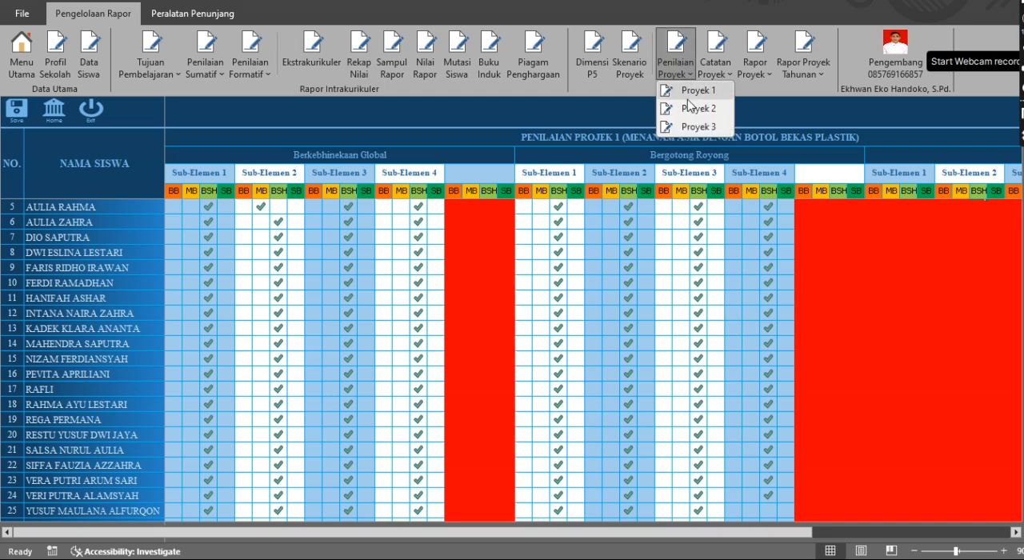
left_click(690, 106)
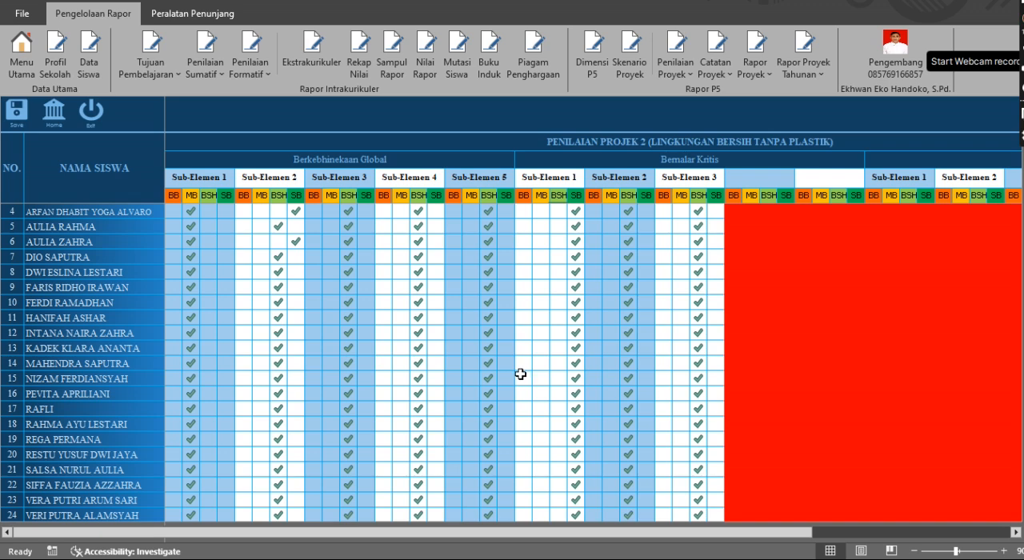
View the student process notes for Proyek 1 and for Proyek 2
left_click(716, 70)
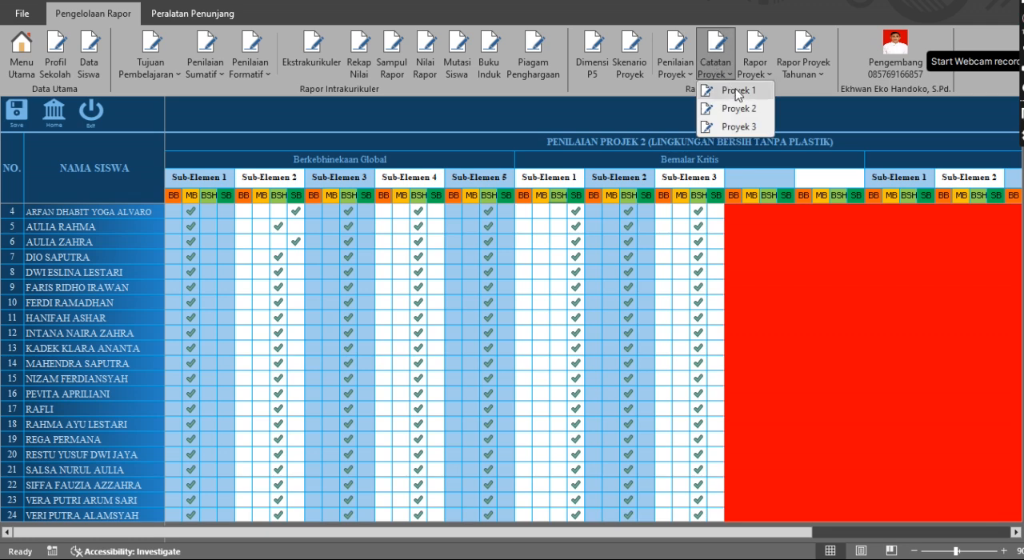
left_click(736, 92)
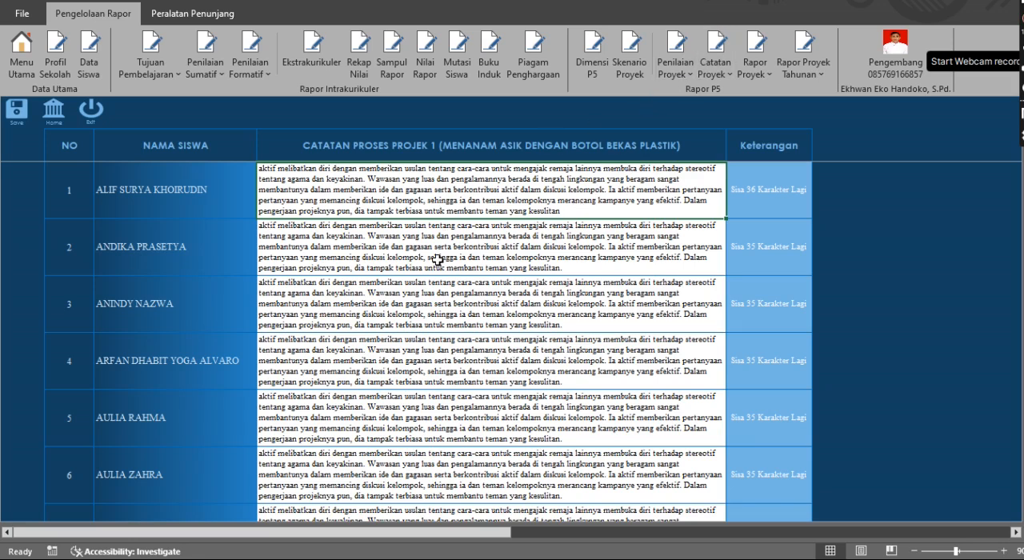
left_click(714, 68)
left_click(722, 102)
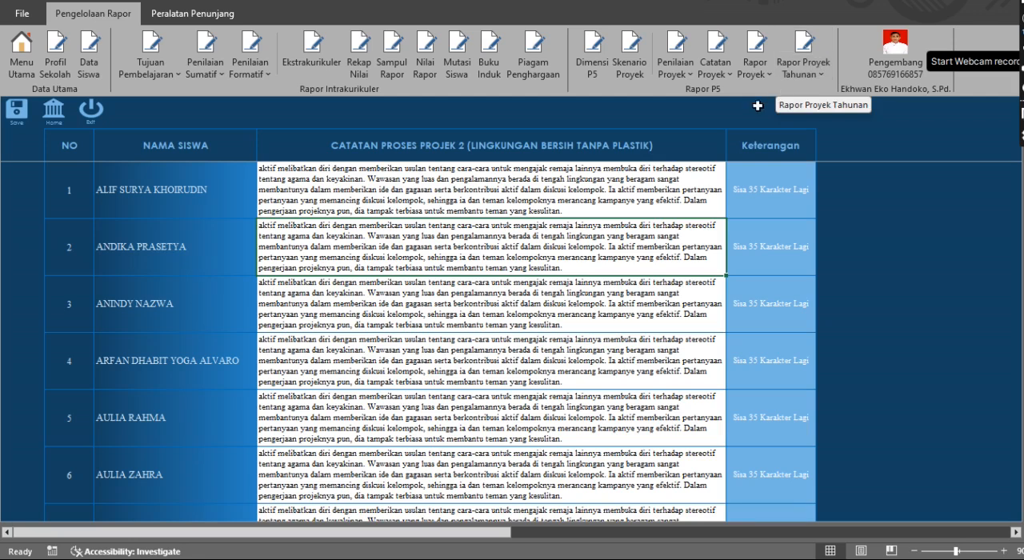
Open the annual project report for two projects, Rapor 2 Proyek
left_click(813, 72)
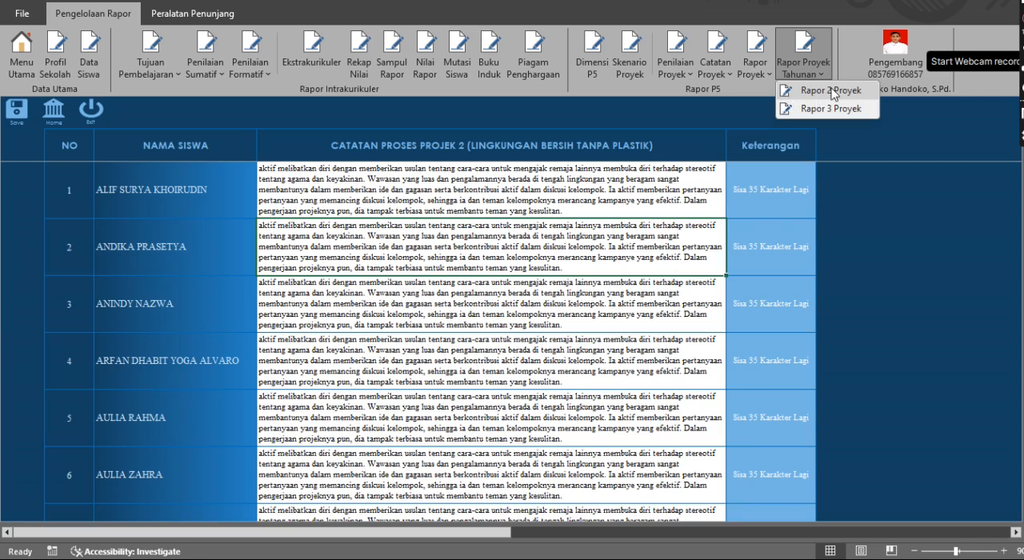
left_click(834, 92)
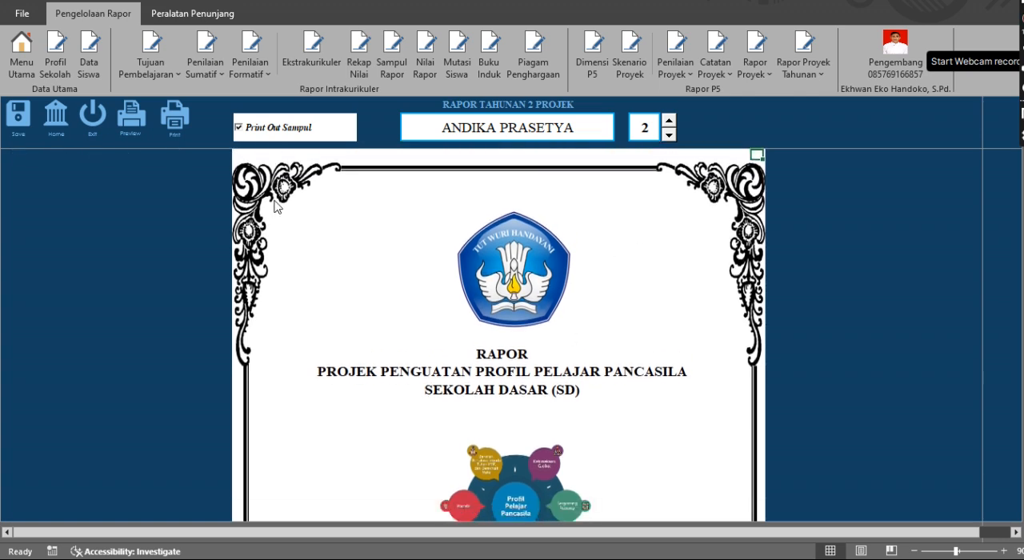
Turn the Print Out Sampul option off and back on, and look through the report's cover page
left_click(239, 128)
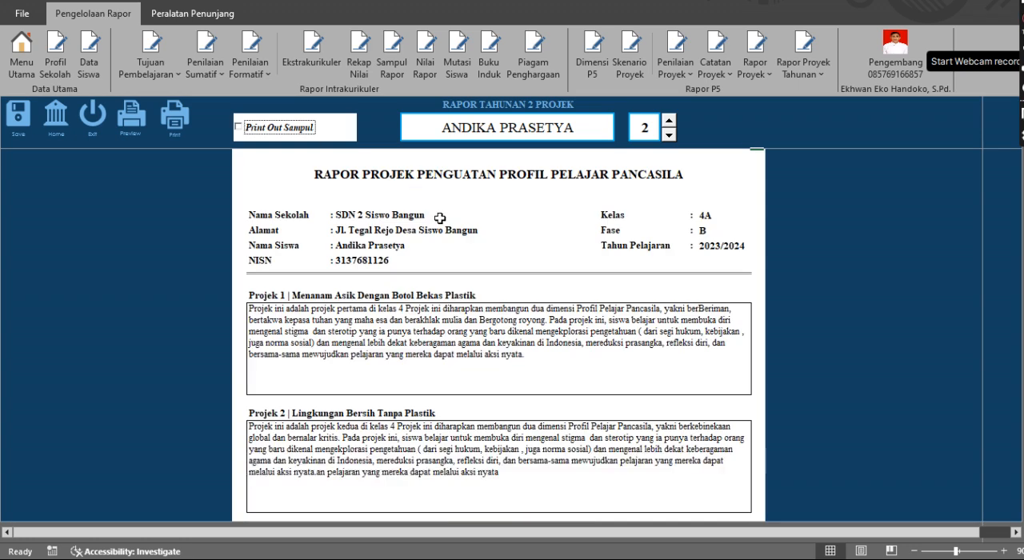
left_click(264, 131)
scroll(541, 275, "down", 3)
scroll(541, 270, "down", 3)
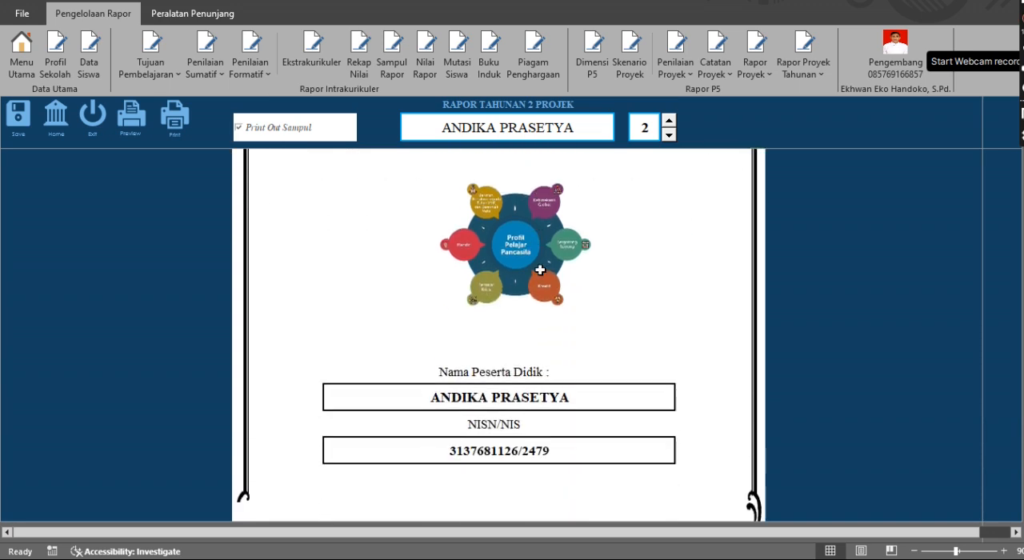
scroll(541, 270, "down", 4)
scroll(541, 271, "down", 2)
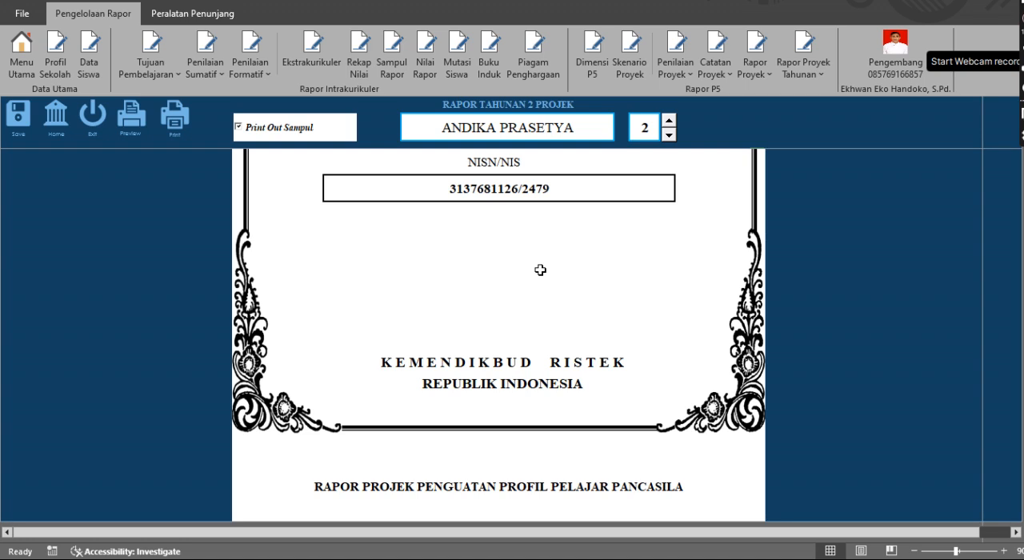
Examine the Projek Kelas 4 summary table and compare its ratings for students 1 to 9
scroll(540, 270, "down", 7)
scroll(541, 270, "down", 8)
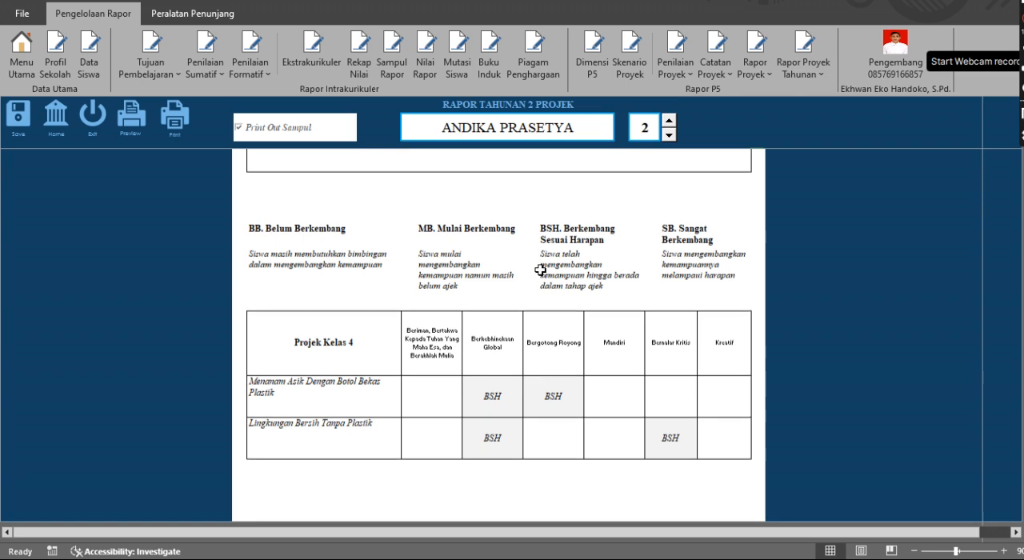
scroll(541, 271, "down", 1)
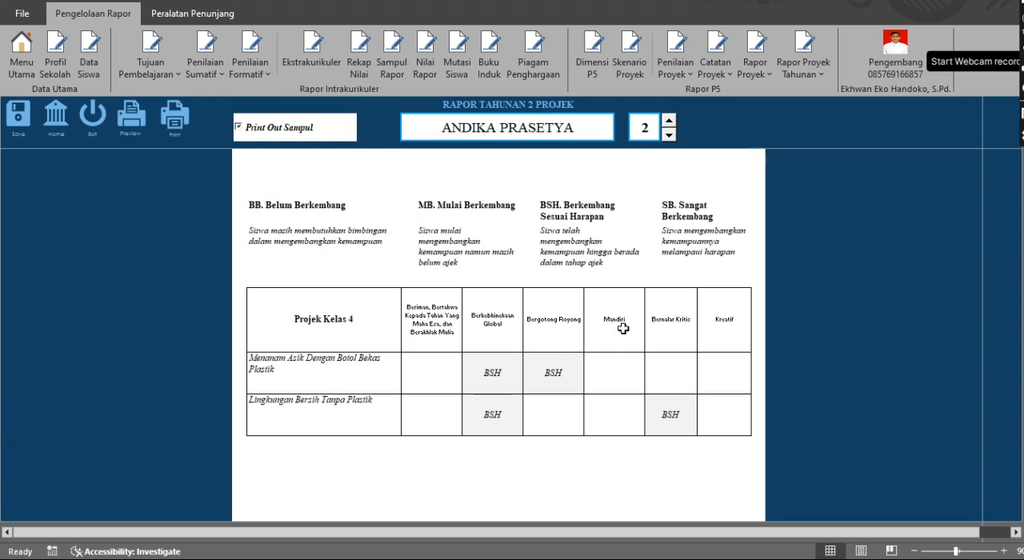
left_click(669, 135)
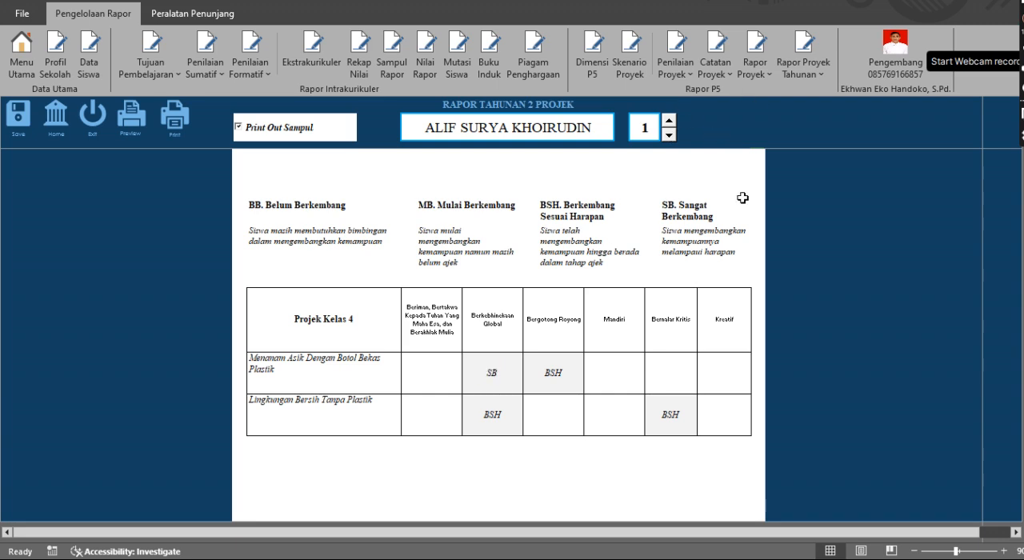
left_click(666, 123)
left_click(667, 124)
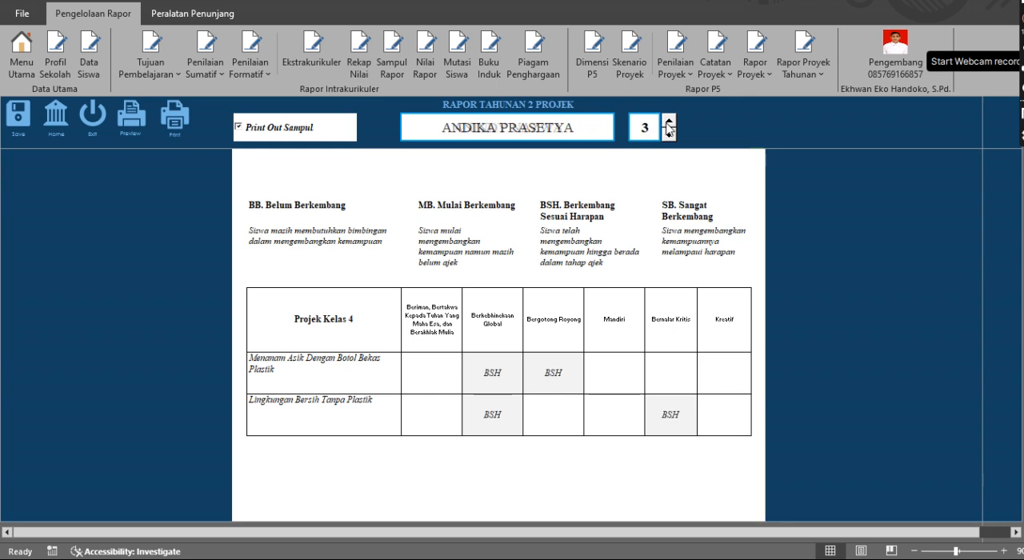
left_click(667, 123)
left_click(667, 123)
left_click(668, 123)
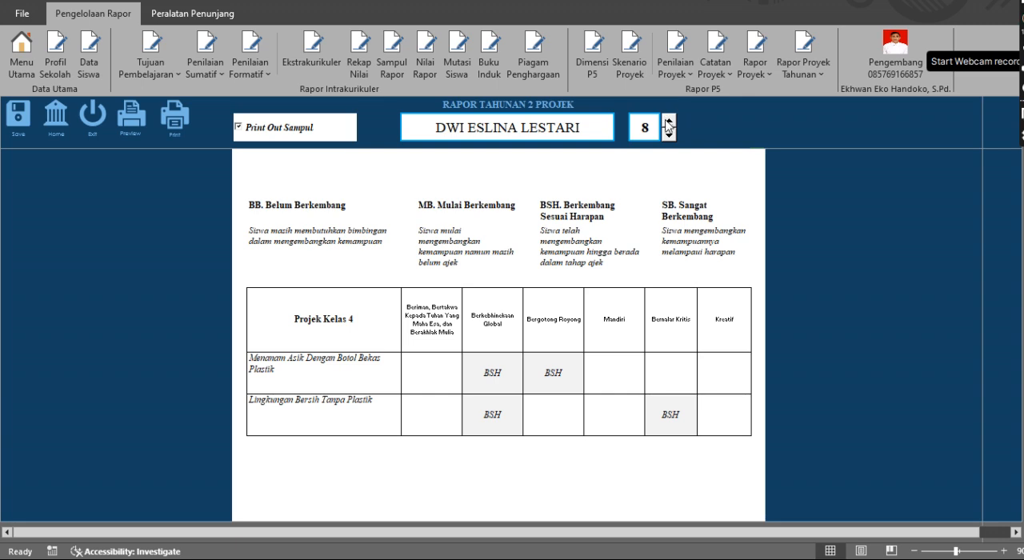
left_click(667, 124)
View the sub-element ratings for Menanam Asik Dengan Botol Bekas Plastik while going from student 9 back to student 1
scroll(603, 459, "down", 3)
scroll(603, 460, "down", 6)
scroll(603, 459, "up", 3)
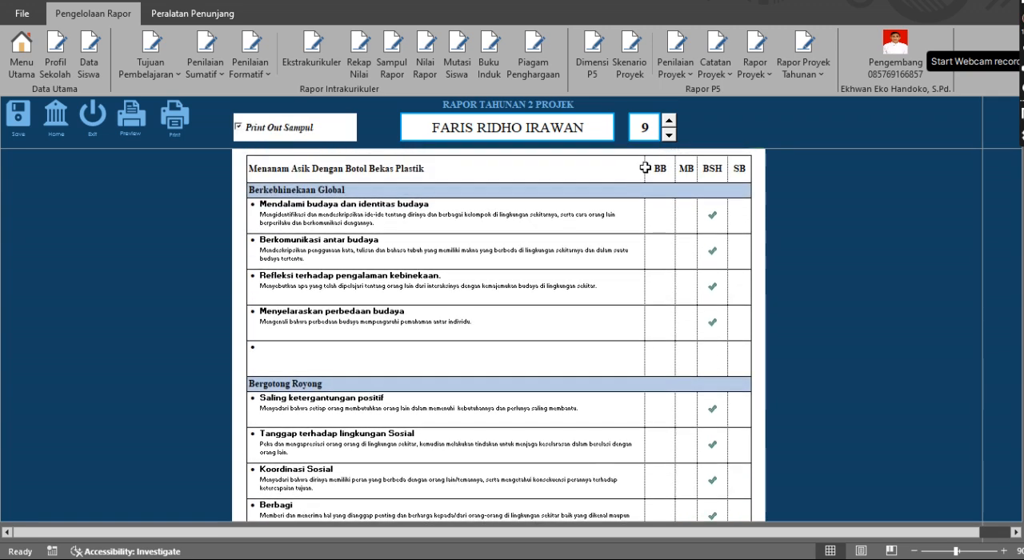
left_click(670, 136)
left_click(669, 136)
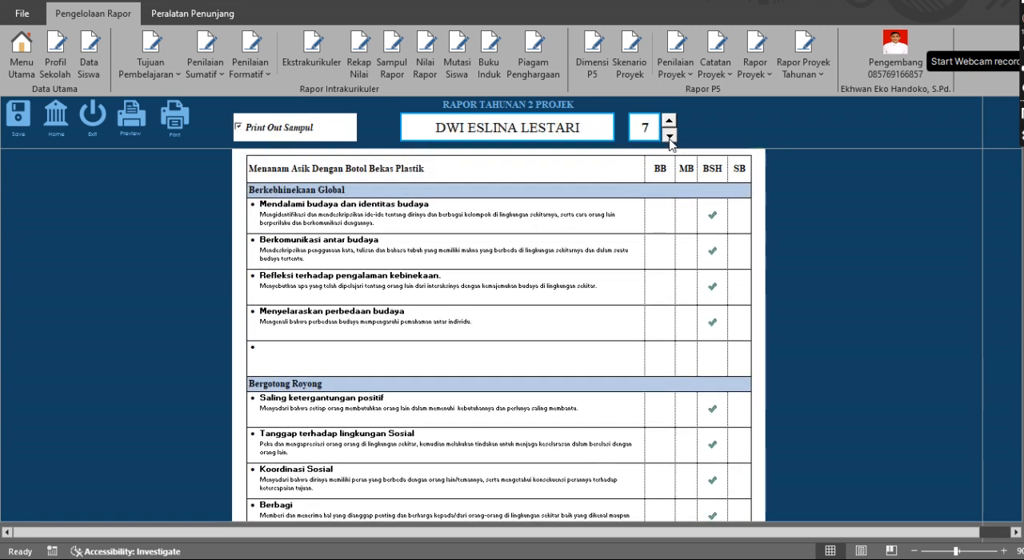
left_click(670, 136)
left_click(670, 136)
left_click(670, 136)
left_click(670, 136)
left_click(670, 136)
left_click(669, 136)
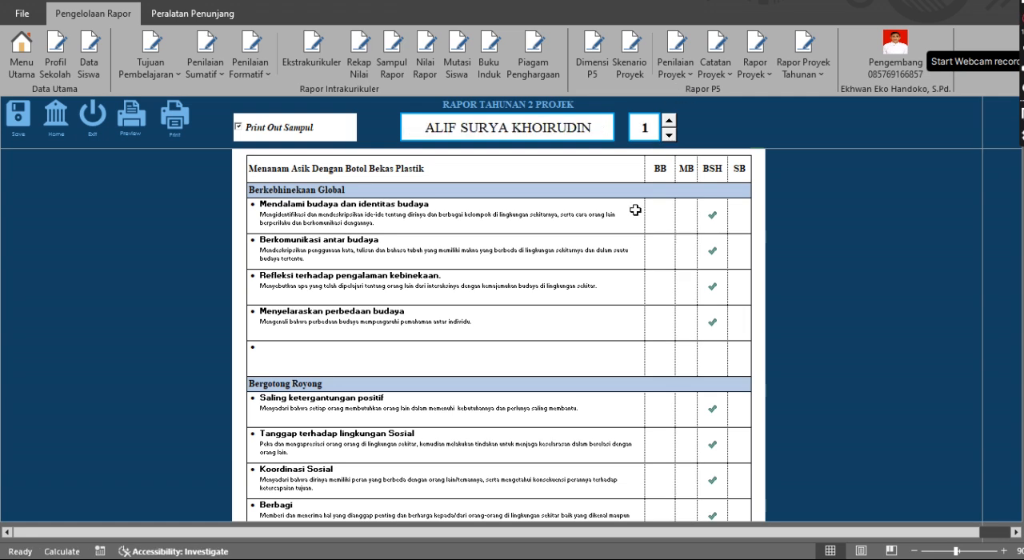
scroll(636, 209, "up", 2)
scroll(635, 211, "down", 1)
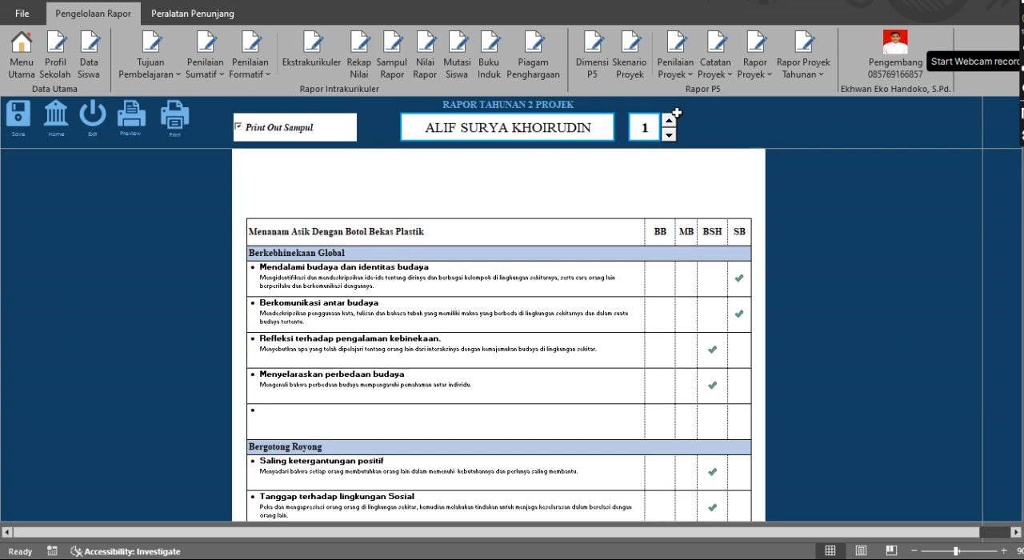
Show the report of student 2 and look through the ratings and Catatan proses of both projects
left_click(668, 121)
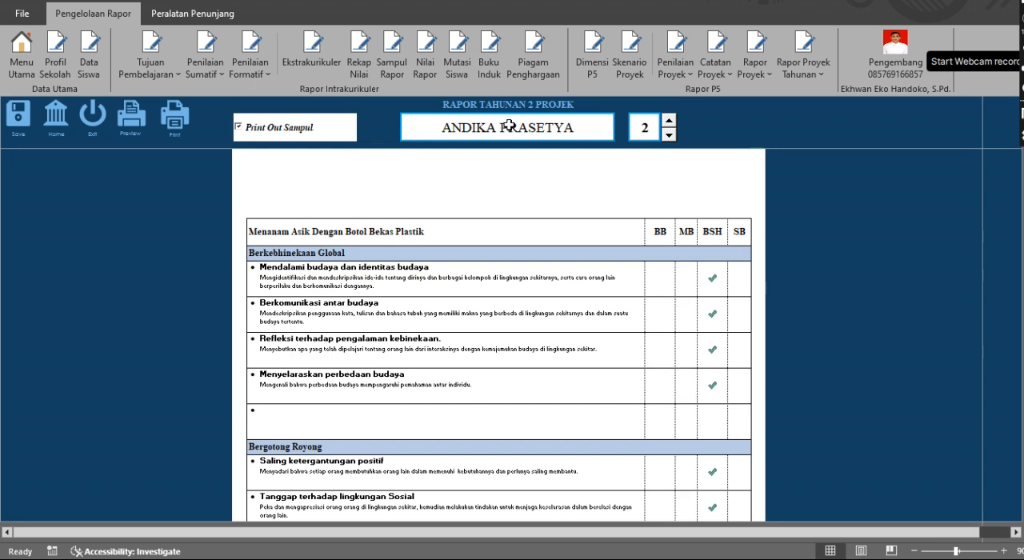
scroll(702, 436, "down", 4)
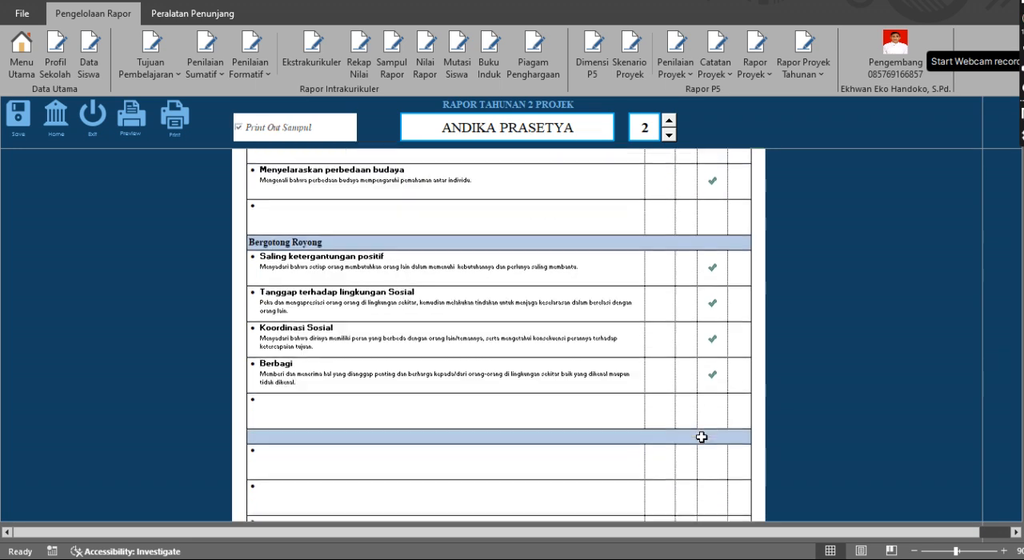
scroll(702, 435, "down", 3)
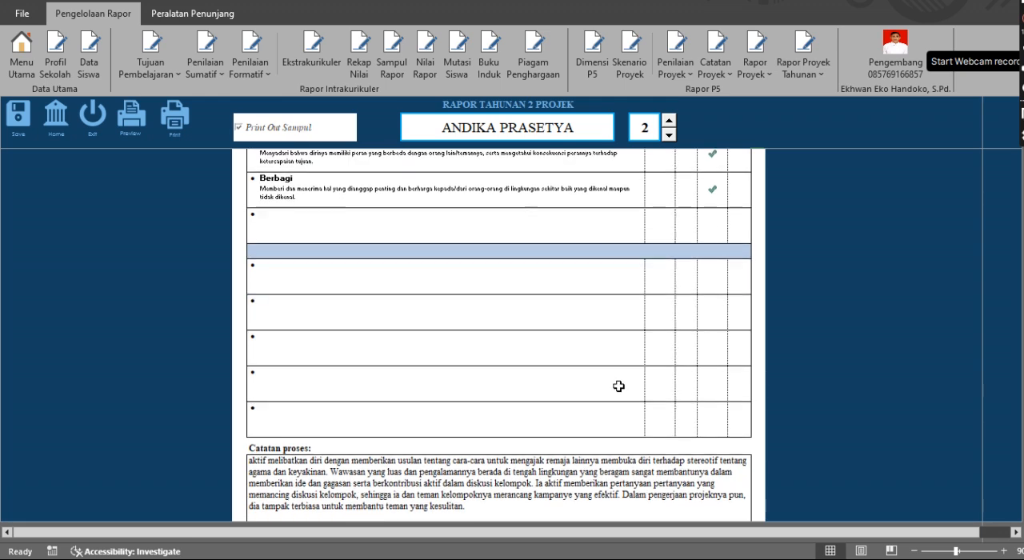
scroll(618, 385, "down", 3)
scroll(619, 385, "down", 6)
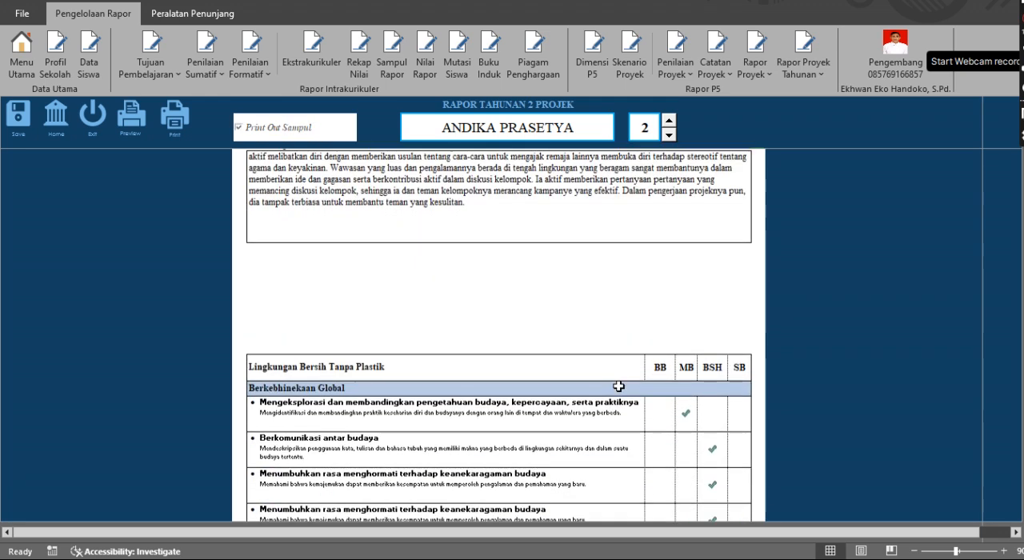
scroll(618, 387, "down", 6)
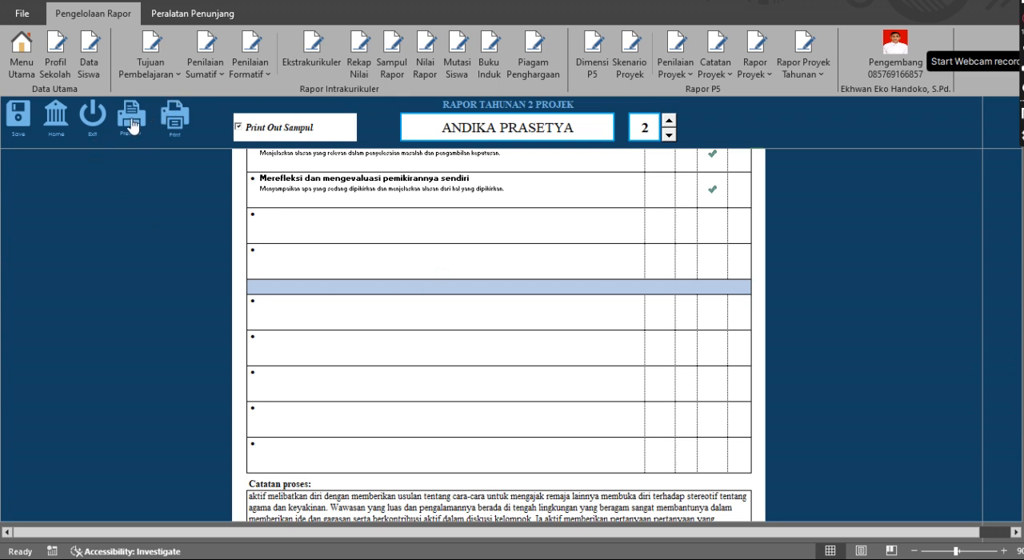
Preview the printout of student 2's report and inspect pages 1 to 3, magnifying the summary table and process notes
left_click(131, 127)
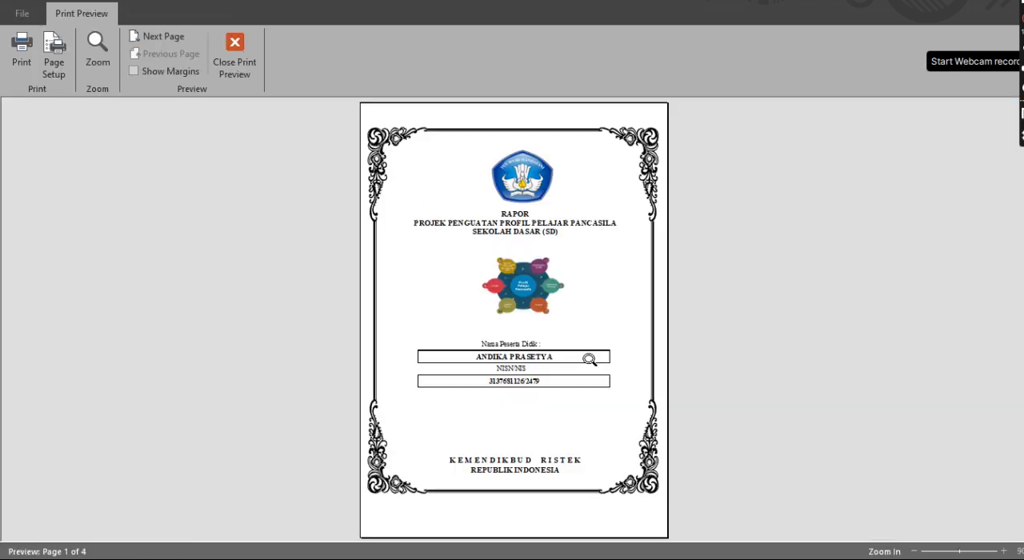
left_click(564, 484)
left_click(565, 482)
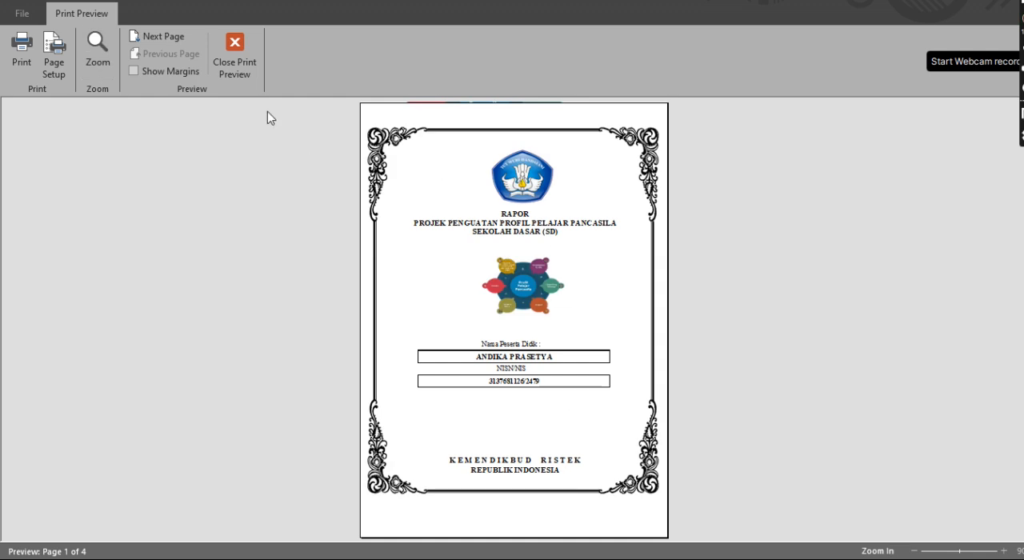
left_click(159, 41)
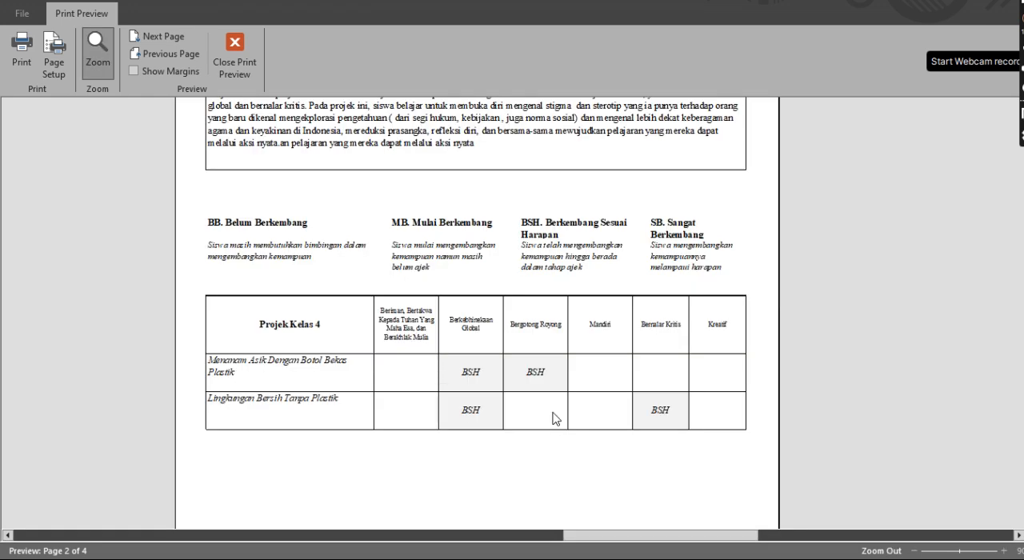
left_click(556, 417)
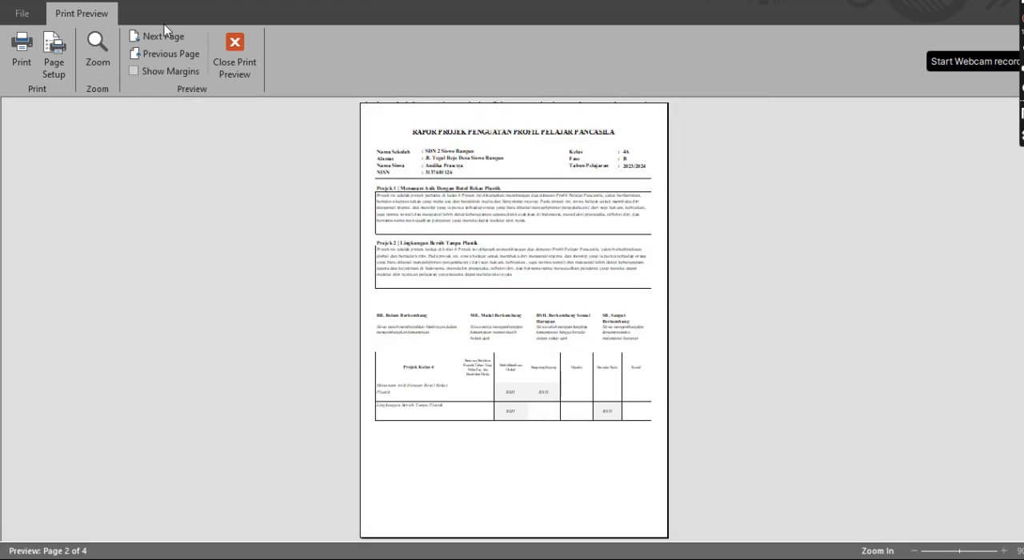
left_click(164, 36)
left_click(525, 411)
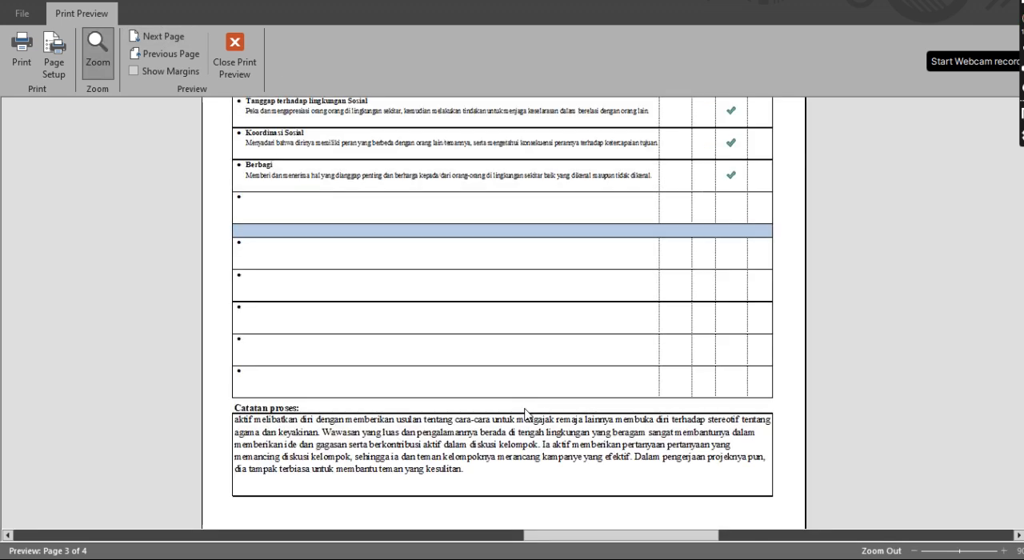
left_click(526, 412)
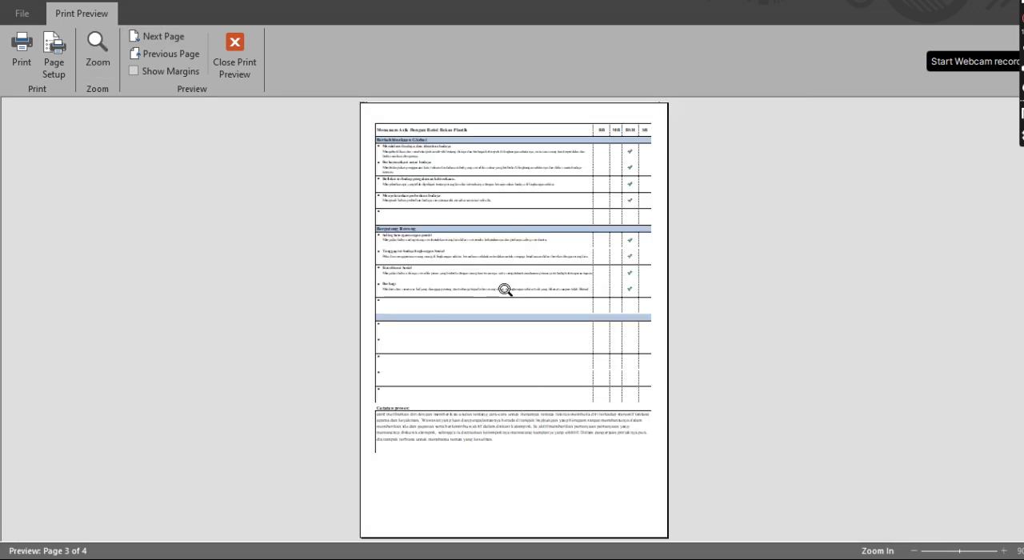
Inspect the process notes and signature block on page 4 of the print preview and close the preview
left_click(160, 36)
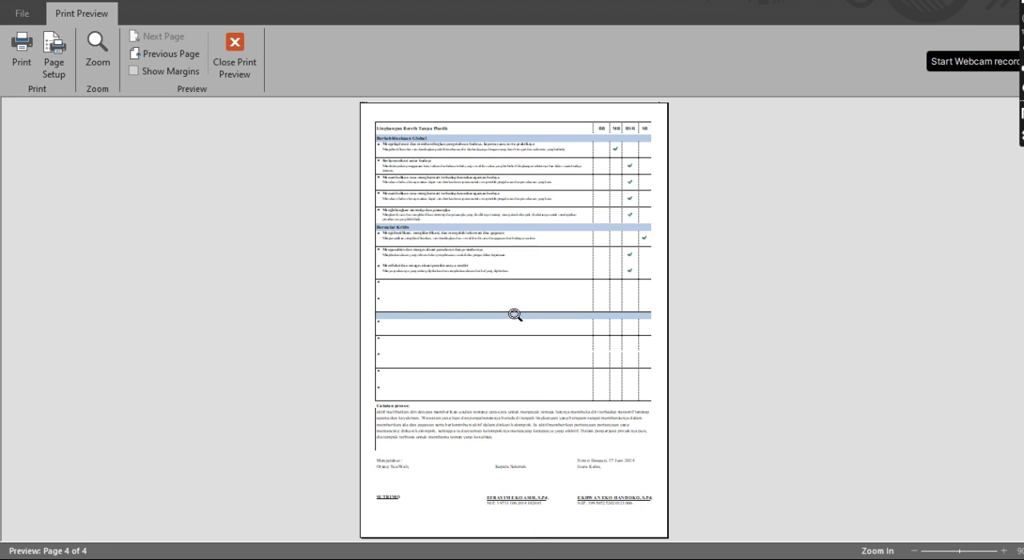
left_click(529, 397)
scroll(622, 424, "down", 3)
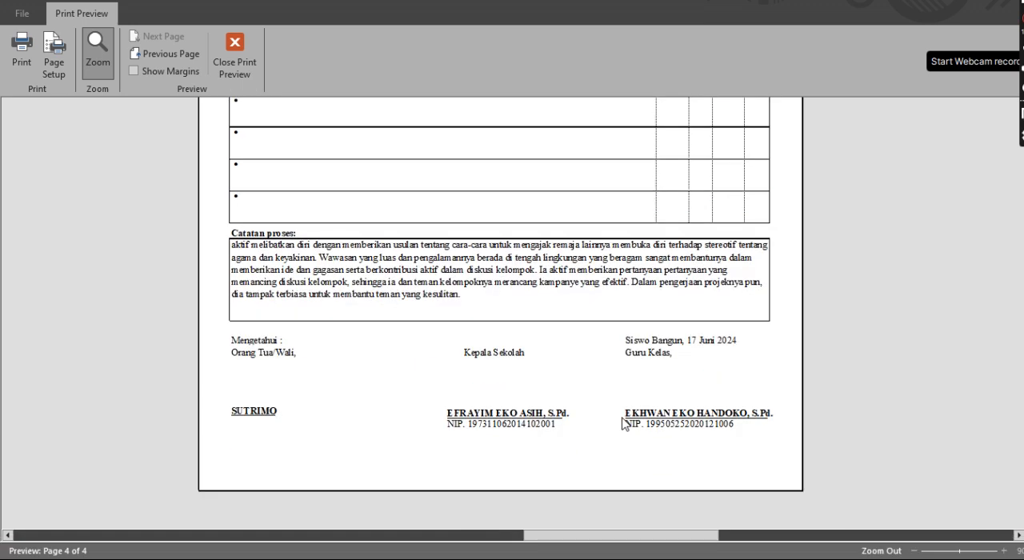
left_click(234, 56)
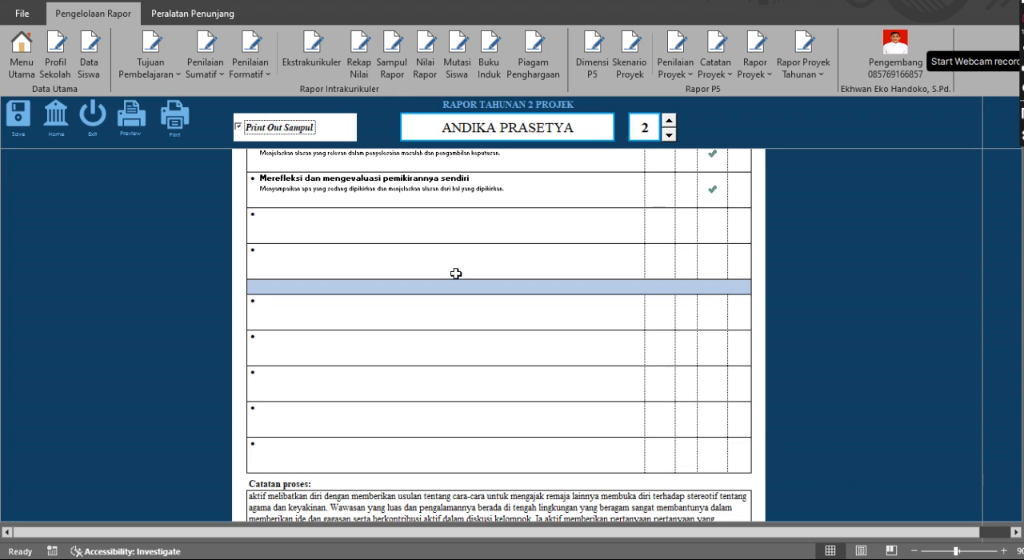
Select the empty third dimension heading of the second project on the report sheet and increase the print scale
left_click(213, 15)
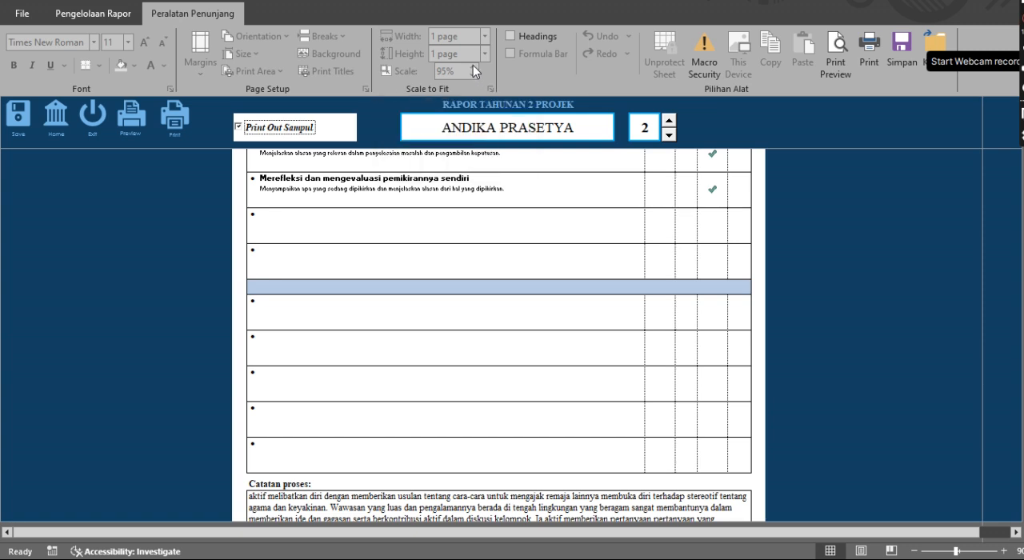
left_click(506, 282)
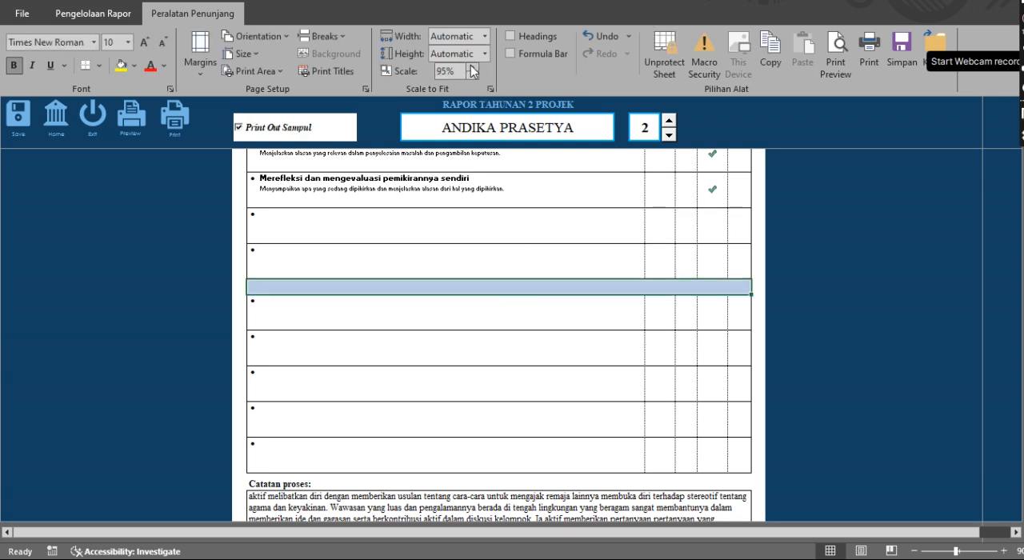
left_click(472, 67)
Preview the rescaled report of student 2, check how pages 1 to 4 fit the page width, and close the preview
left_click(130, 128)
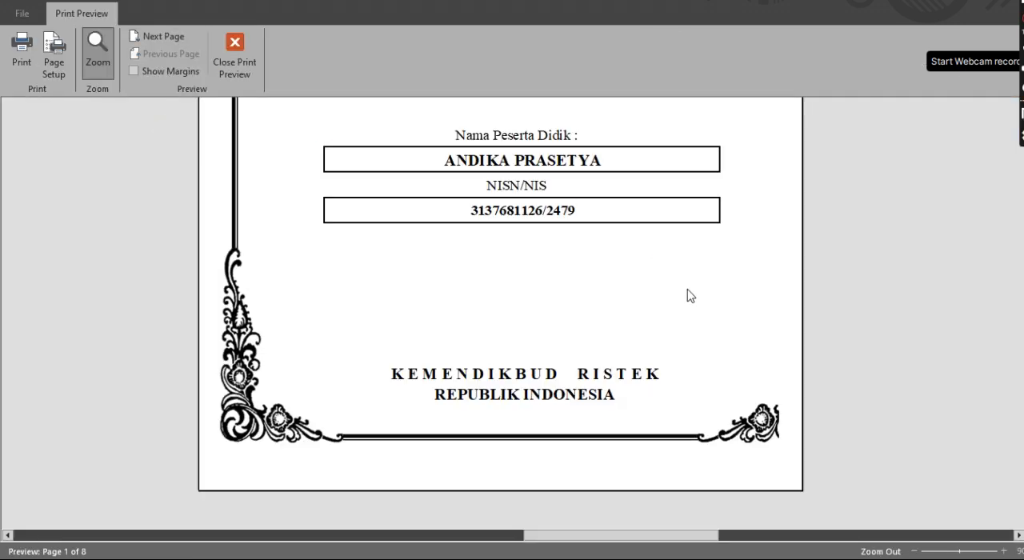
scroll(653, 330, "up", 5)
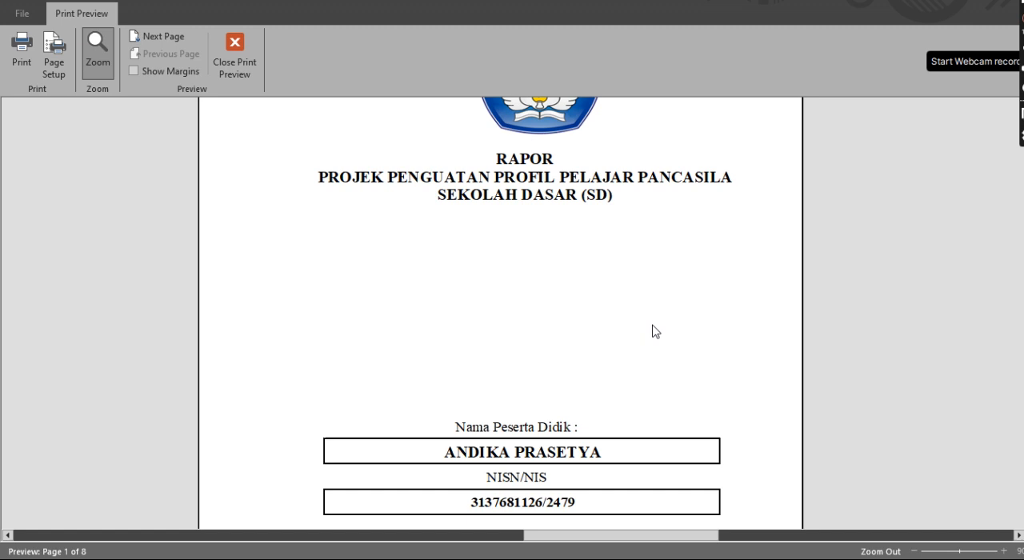
left_click(652, 325)
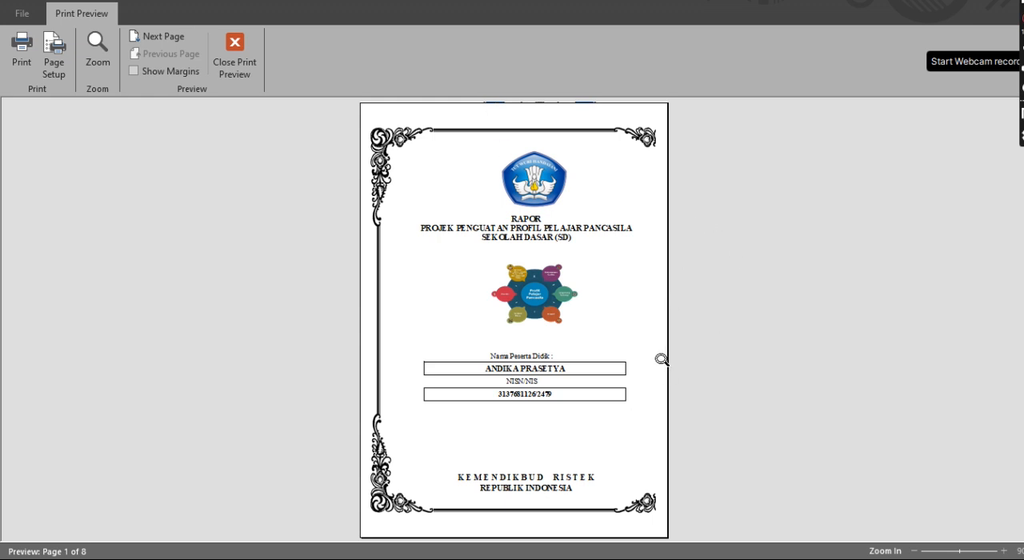
left_click(159, 32)
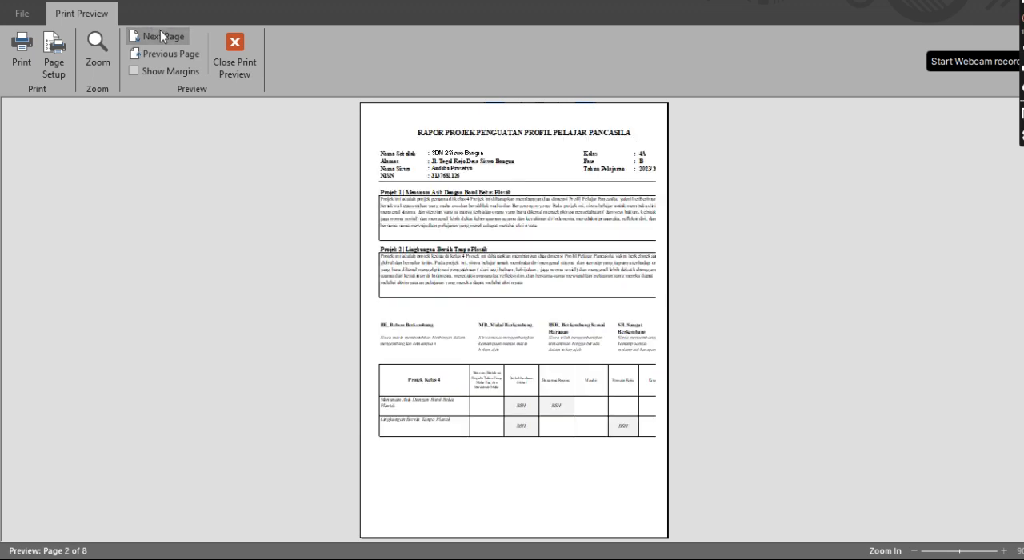
left_click(167, 38)
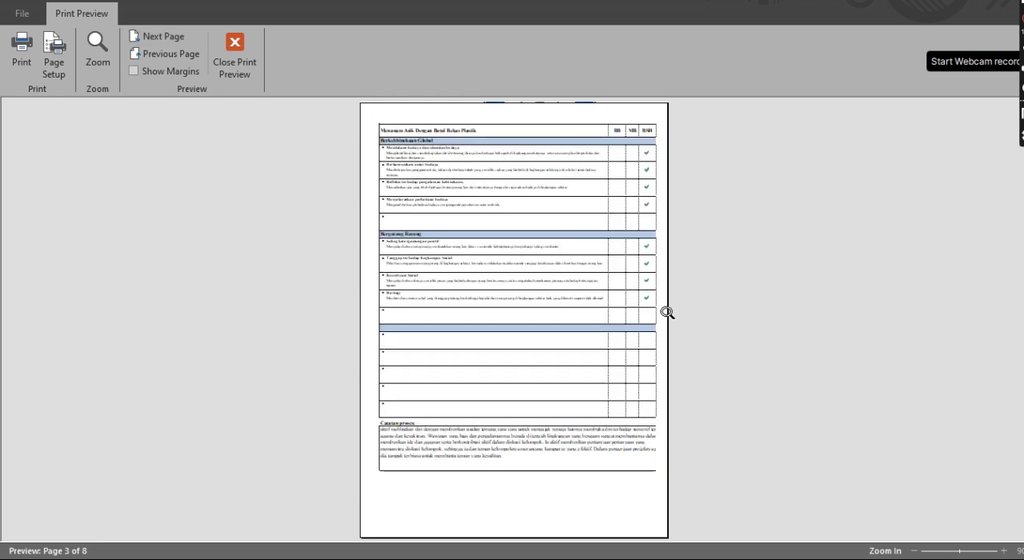
left_click(662, 360)
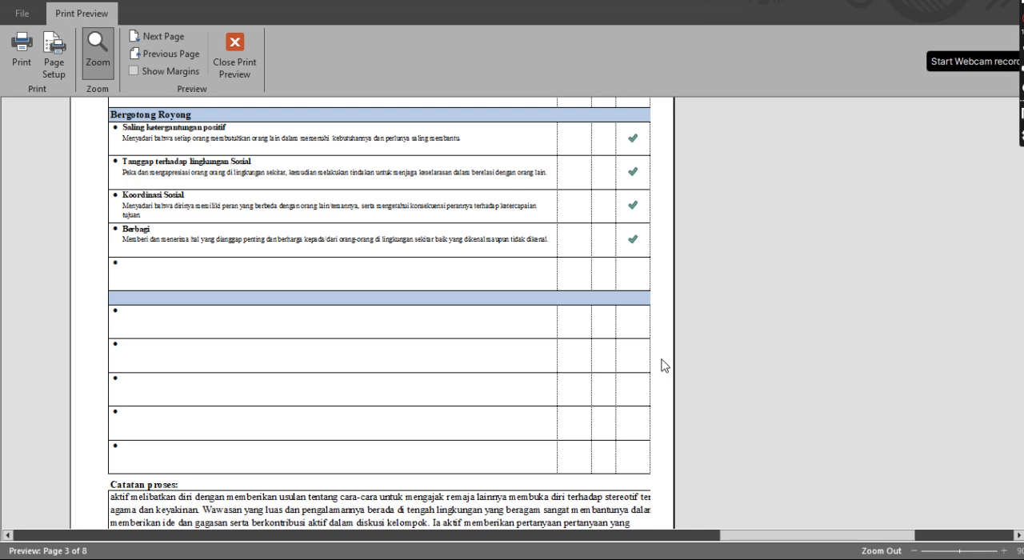
left_click(662, 360)
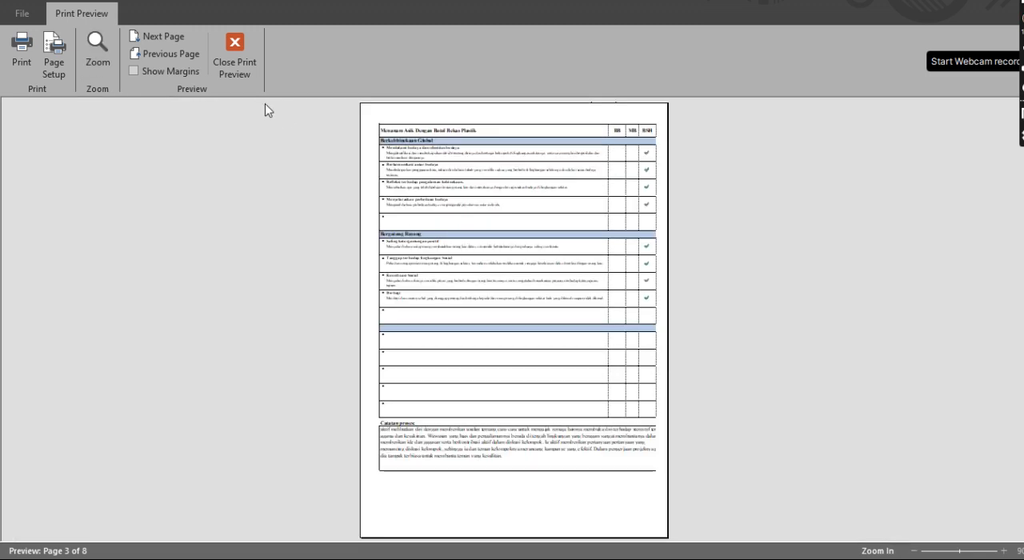
left_click(156, 39)
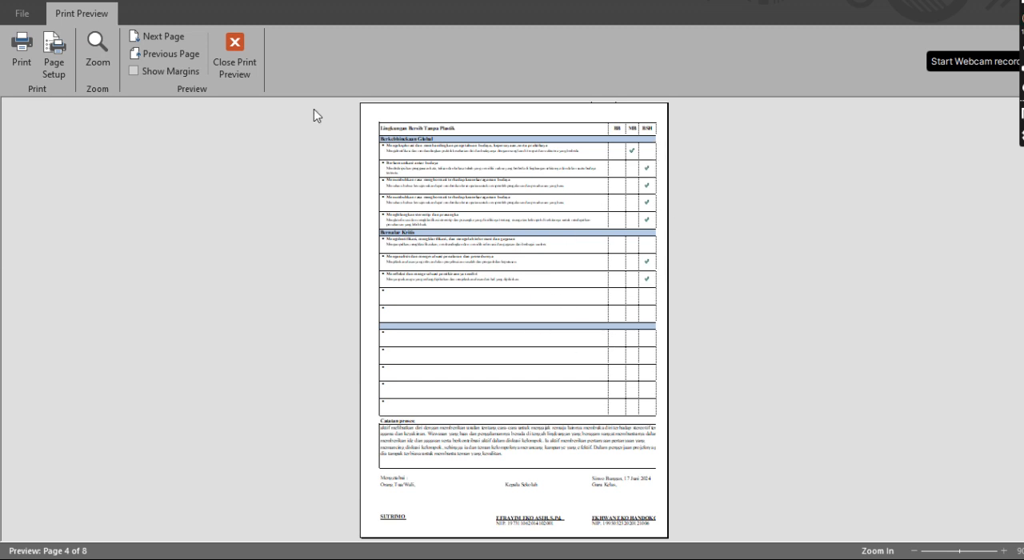
left_click(242, 74)
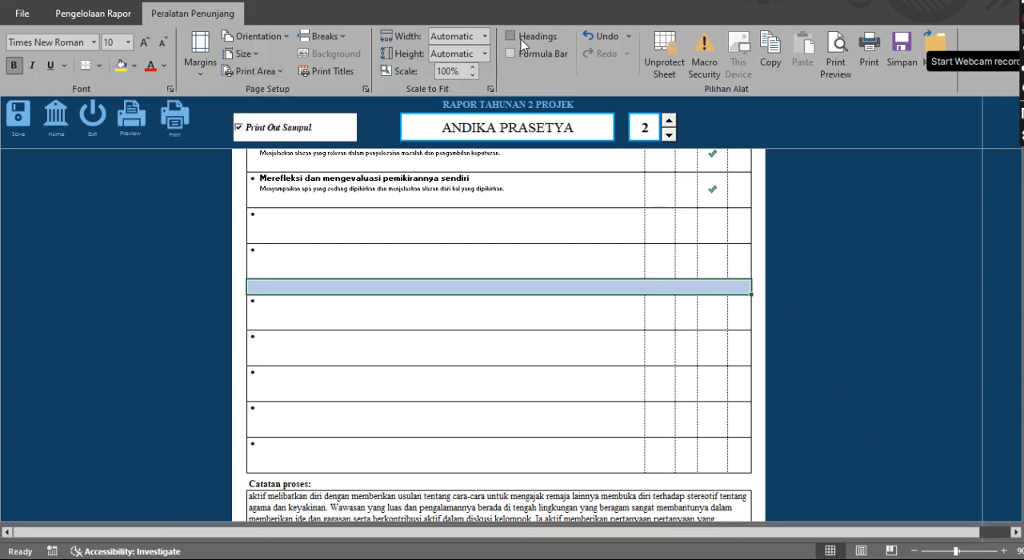
Set the print scale to 97% and check the fit of the cover page in the print preview
left_click(450, 71)
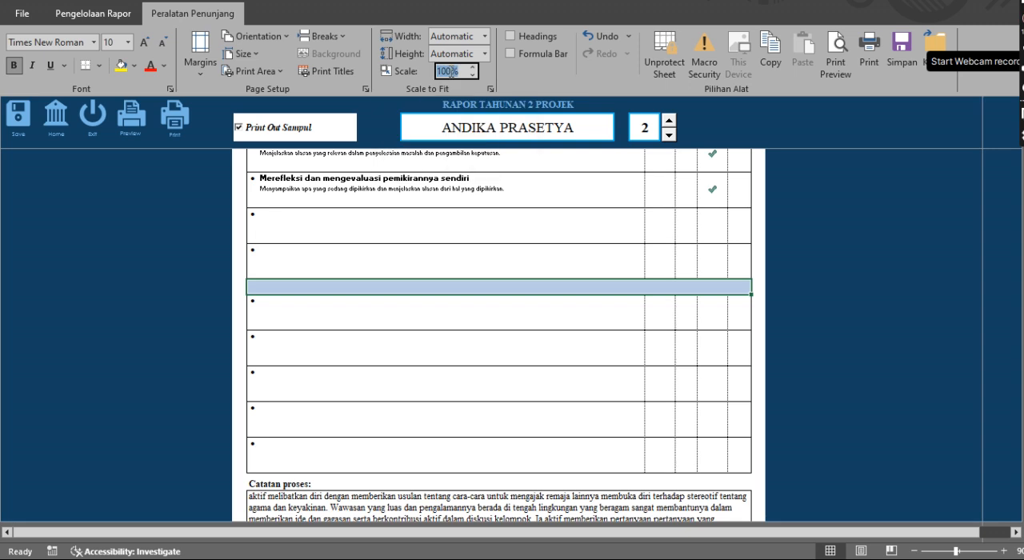
type("97")
left_click(132, 133)
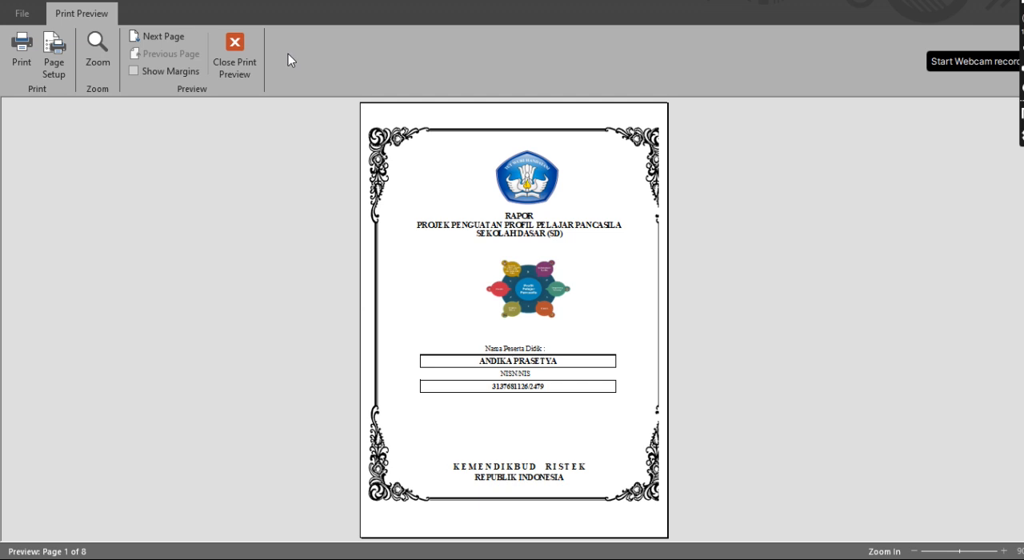
left_click(244, 62)
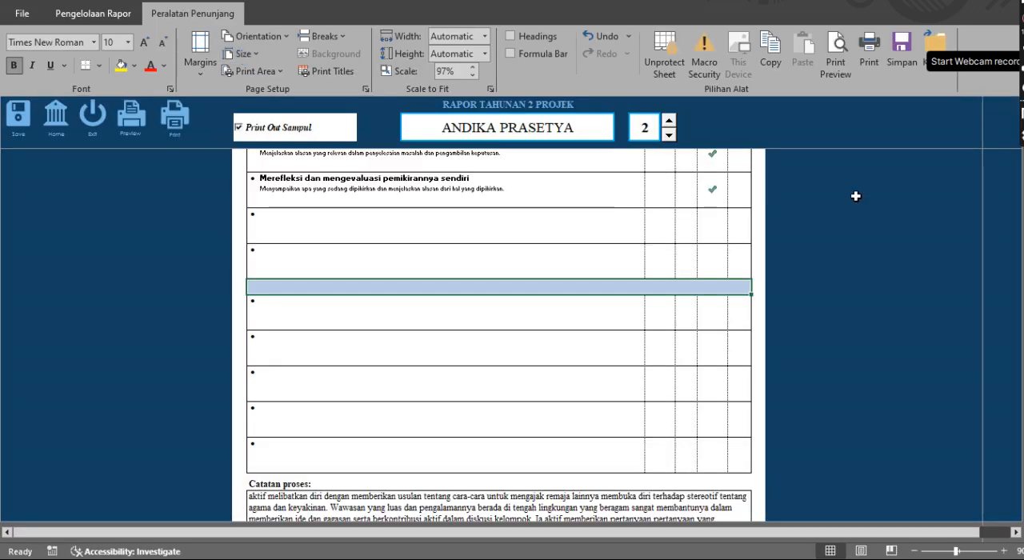
Show the row and column headings and look through the report's cover, project descriptions and summary table
left_click(537, 36)
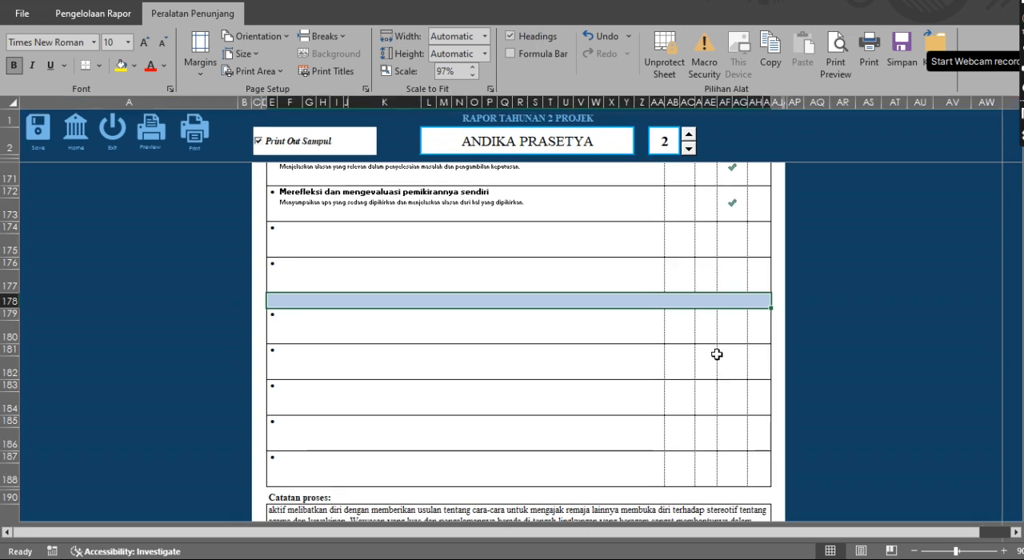
scroll(716, 352, "down", 3)
scroll(717, 354, "up", 15)
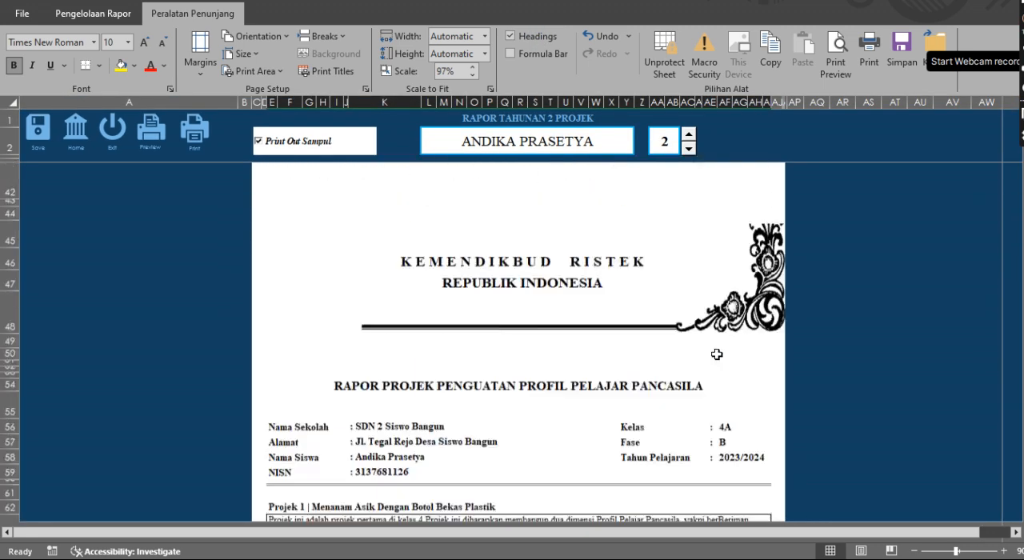
scroll(717, 355, "down", 12)
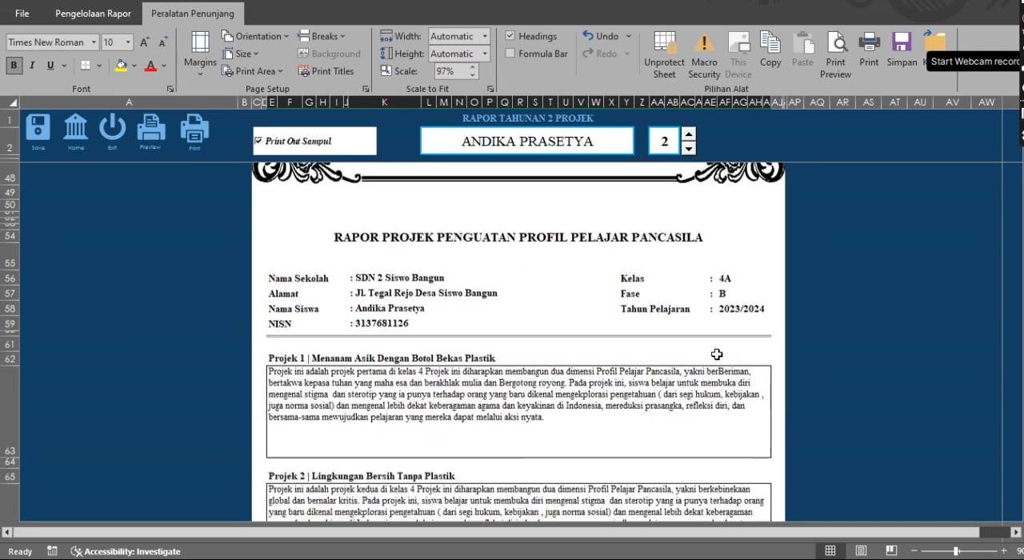
scroll(717, 354, "down", 8)
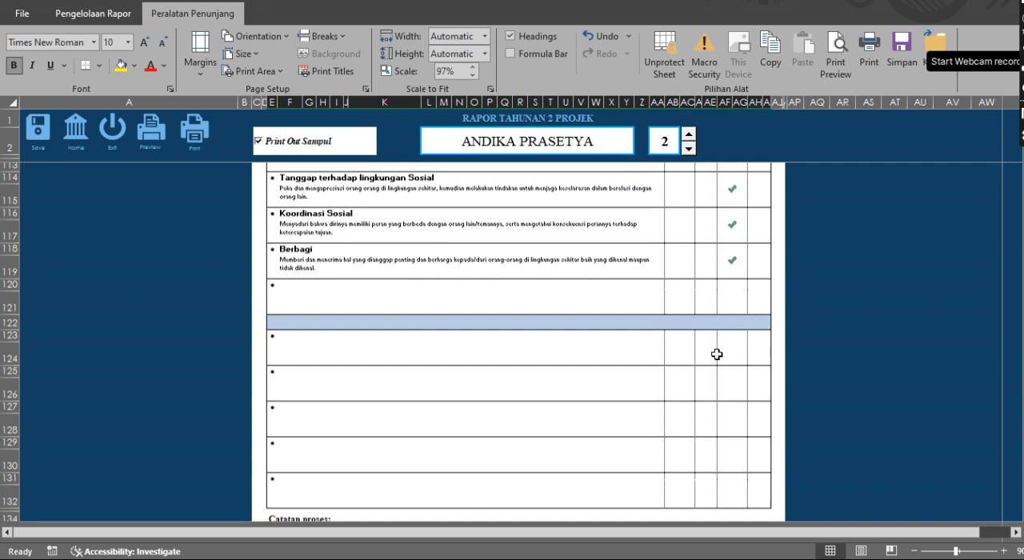
scroll(717, 354, "up", 20)
scroll(717, 354, "up", 5)
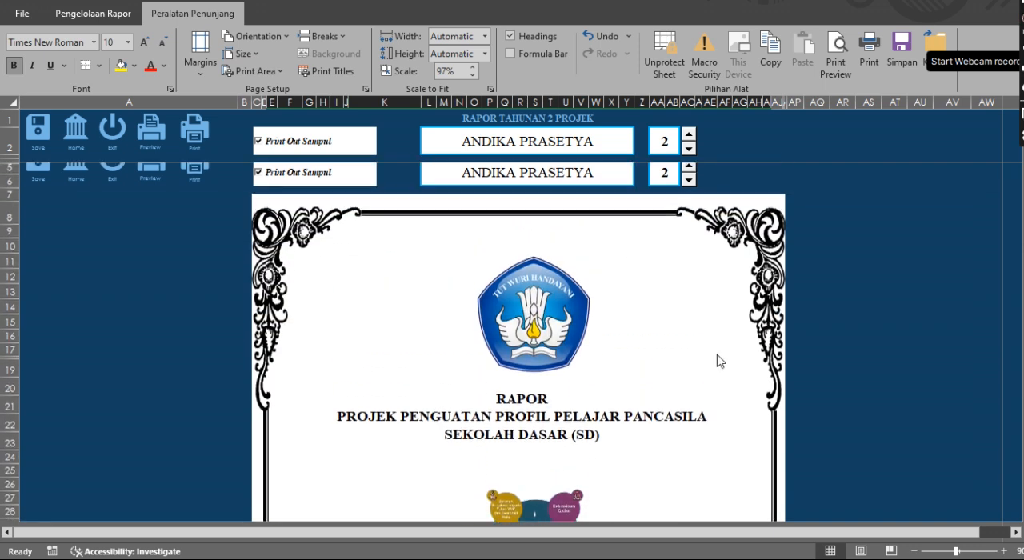
scroll(613, 194, "down", 15)
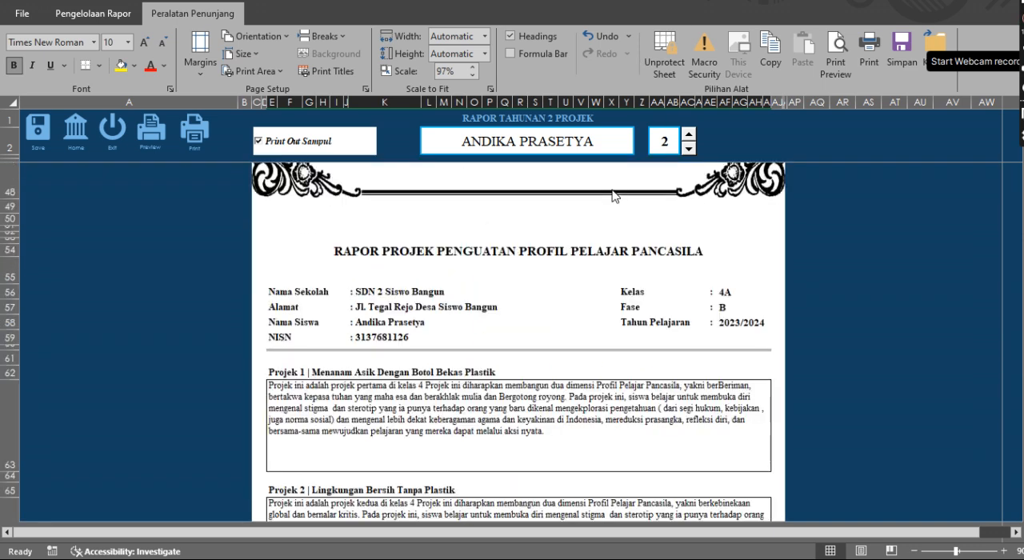
scroll(612, 190, "up", 3)
scroll(612, 190, "up", 3)
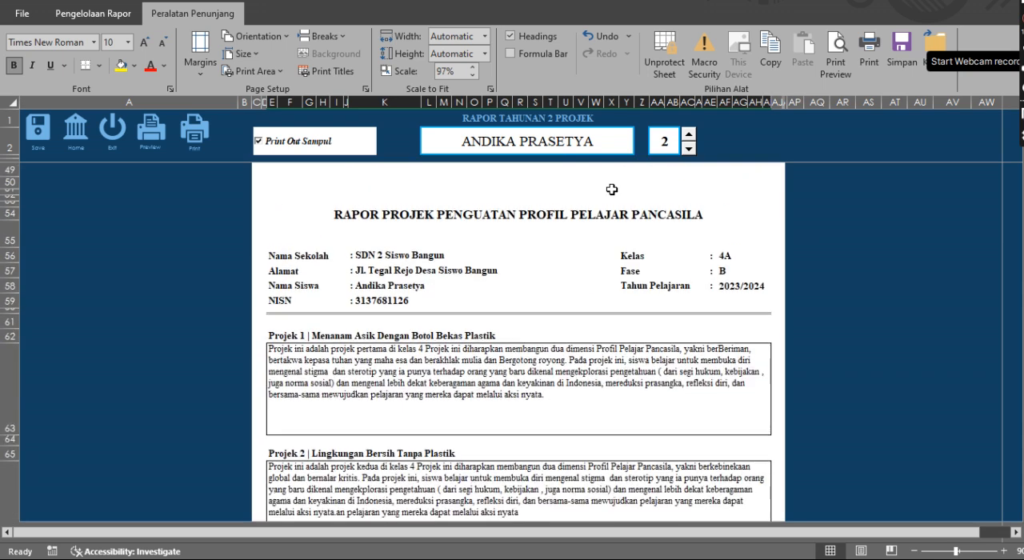
scroll(612, 189, "down", 4)
scroll(612, 190, "down", 1)
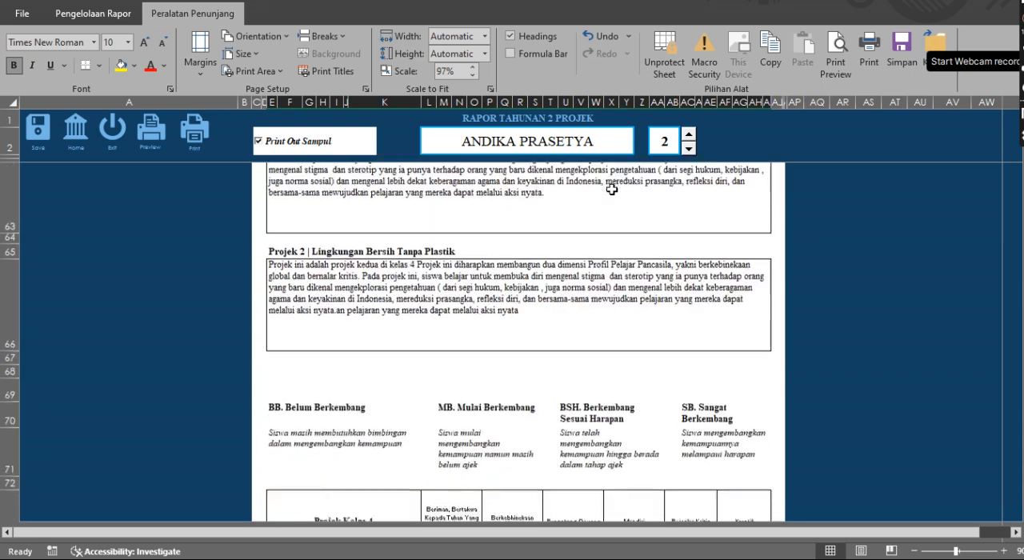
scroll(612, 190, "down", 2)
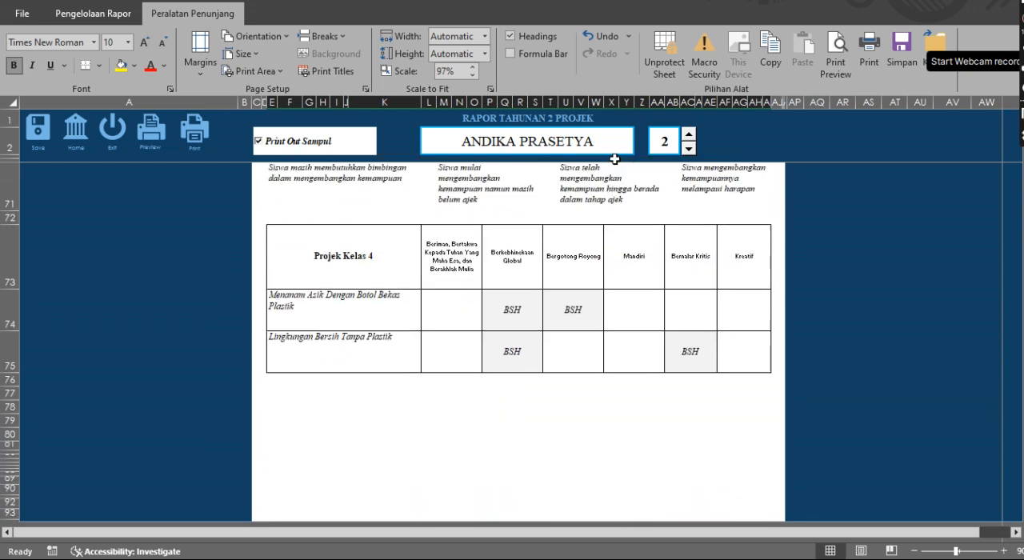
Narrow columns AA, AC and AG of the report sheet slightly
left_click_drag(664, 99, 646, 104)
scroll(658, 413, "down", 10)
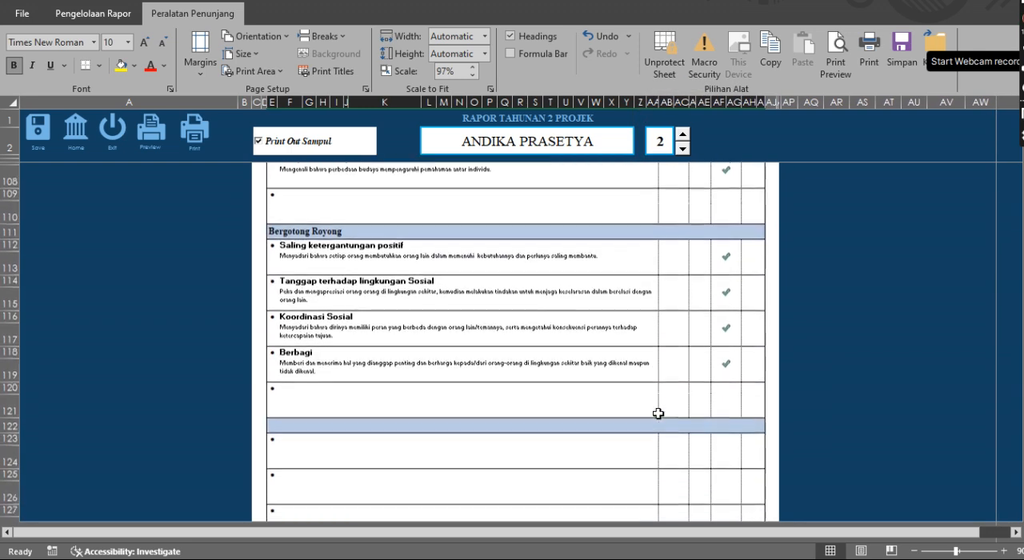
scroll(658, 412, "down", 3)
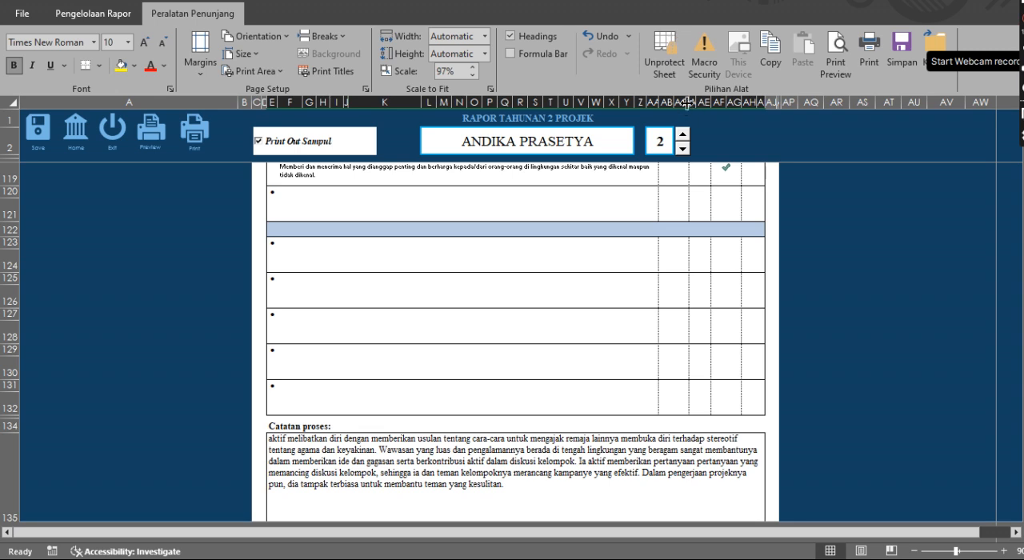
left_click_drag(688, 102, 736, 103)
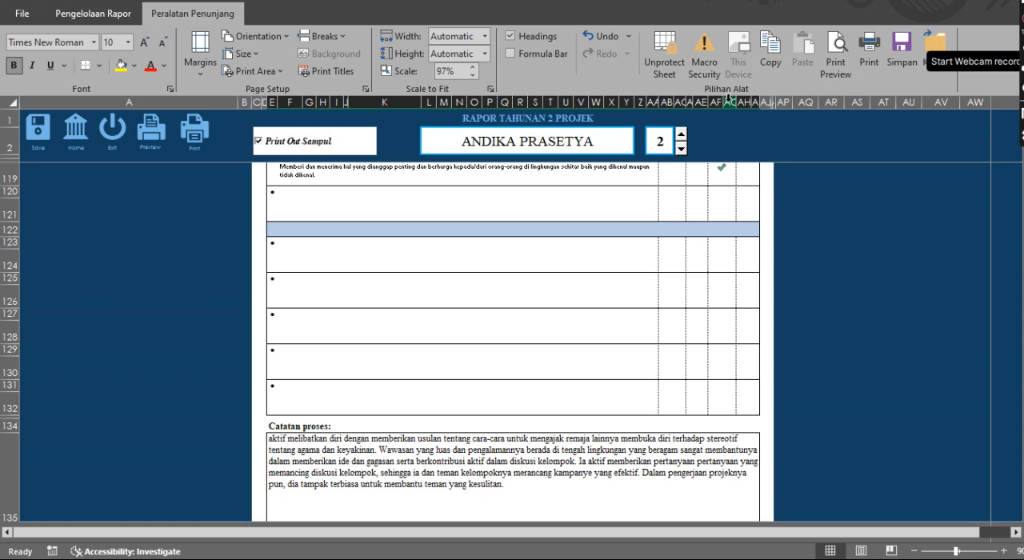
Widen column AE slightly, narrow column AA a little more, and check the summary table's layout
left_click_drag(709, 103, 712, 102)
scroll(709, 341, "down", 5)
scroll(708, 341, "down", 10)
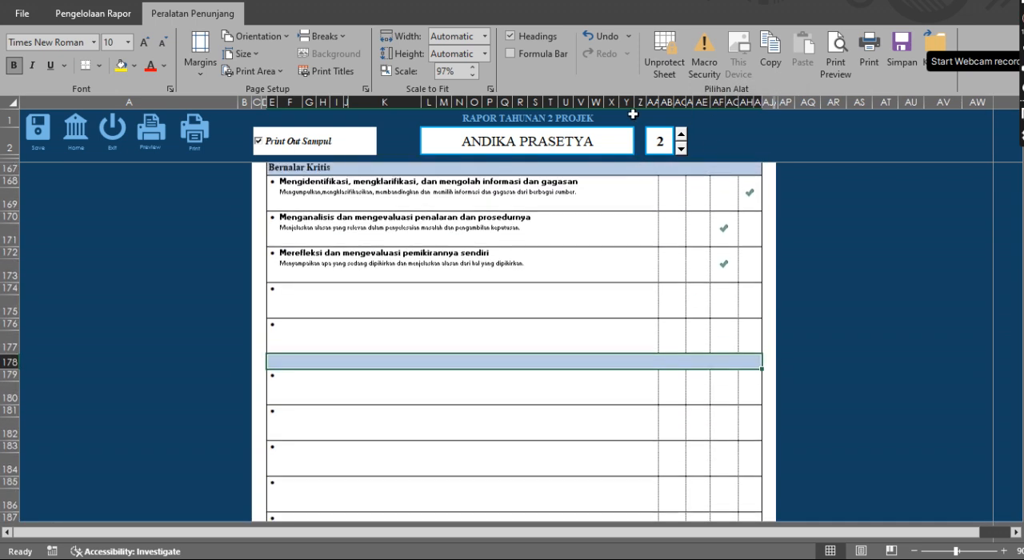
scroll(655, 100, "down", 2)
left_click_drag(657, 97, 656, 100)
scroll(723, 395, "up", 17)
scroll(722, 395, "up", 16)
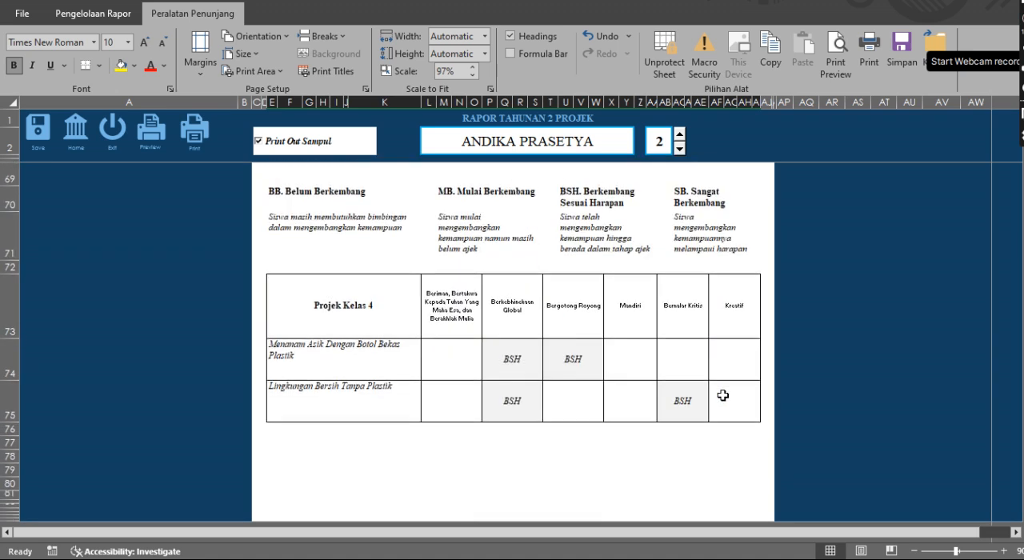
Preview the report with the adjusted columns, inspect the summary table, process notes and signature block on pages 2 to 4, and close the preview
left_click(151, 144)
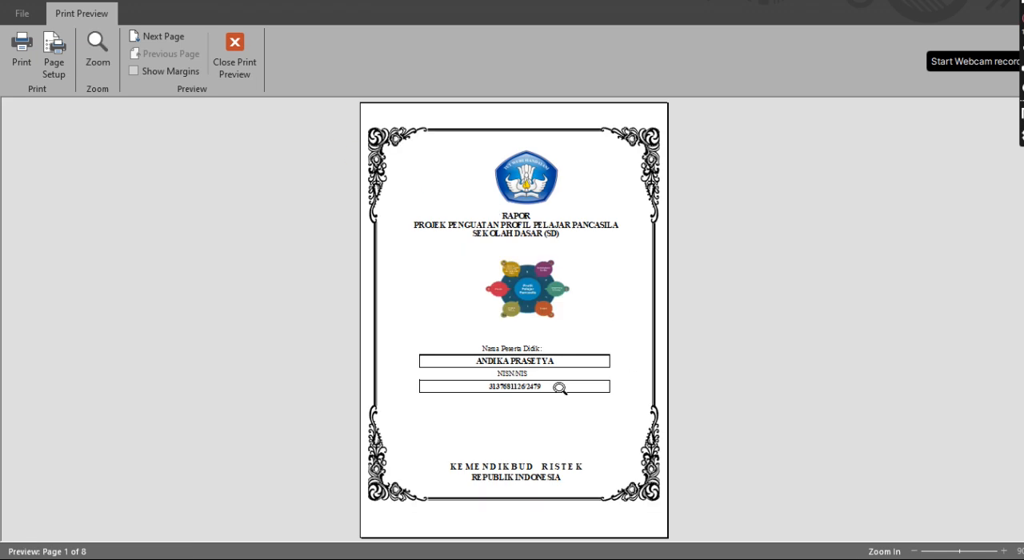
left_click(170, 35)
left_click(609, 382)
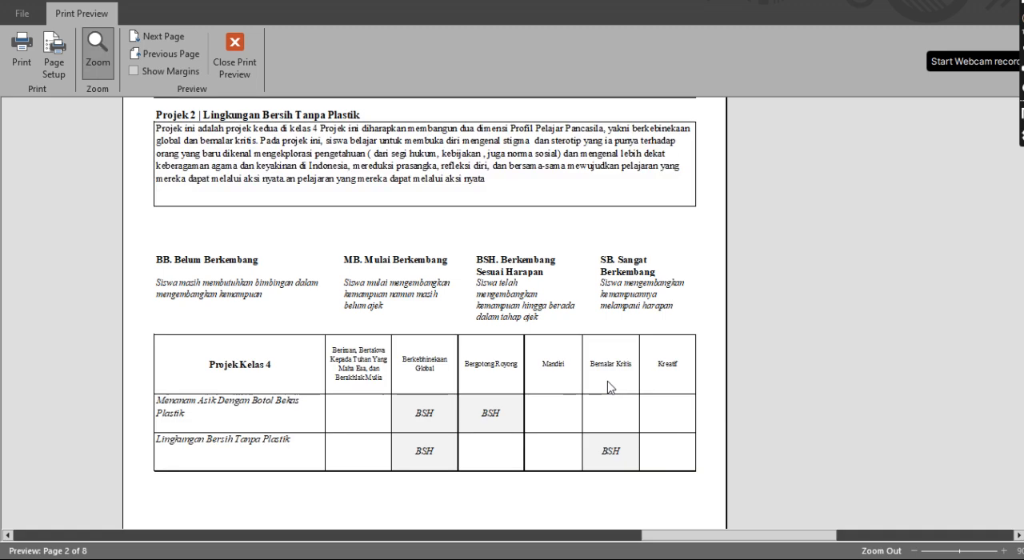
left_click(164, 36)
scroll(609, 405, "down", 3)
scroll(610, 405, "down", 3)
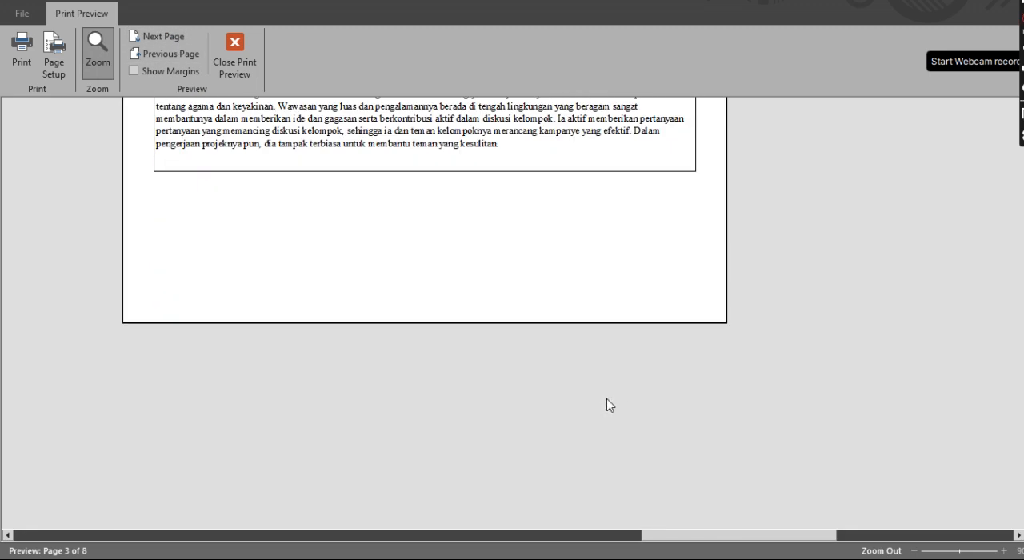
left_click(172, 37)
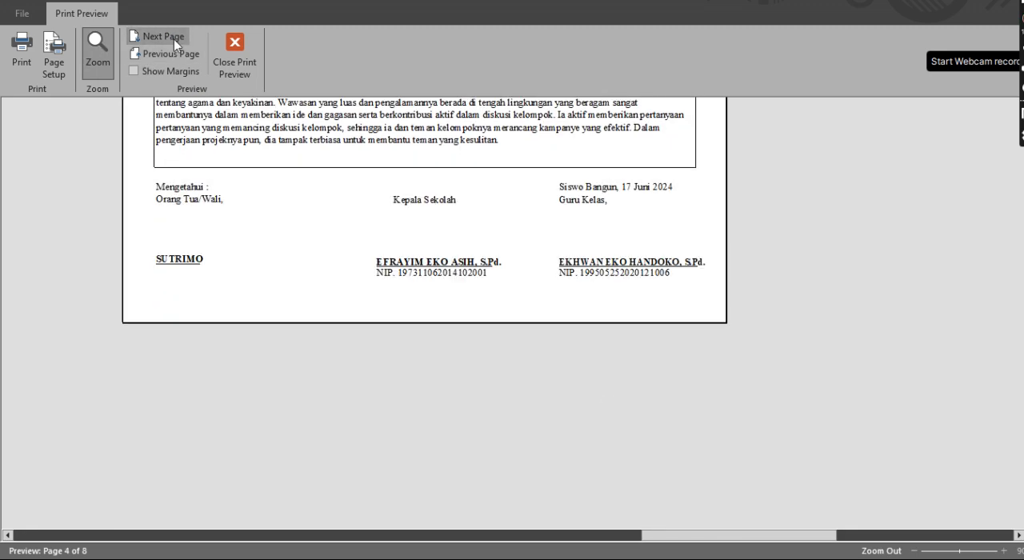
scroll(397, 195, "up", 10)
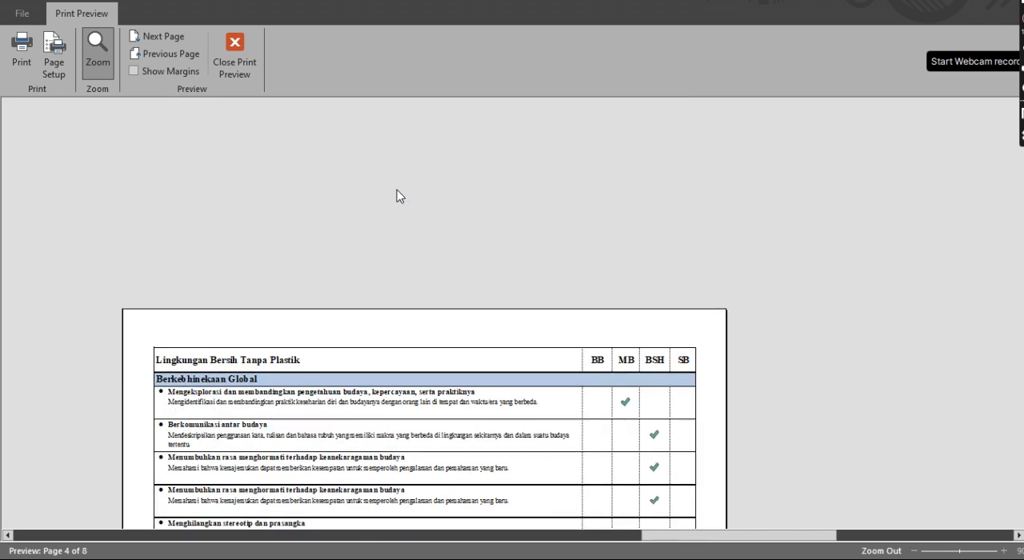
left_click(241, 55)
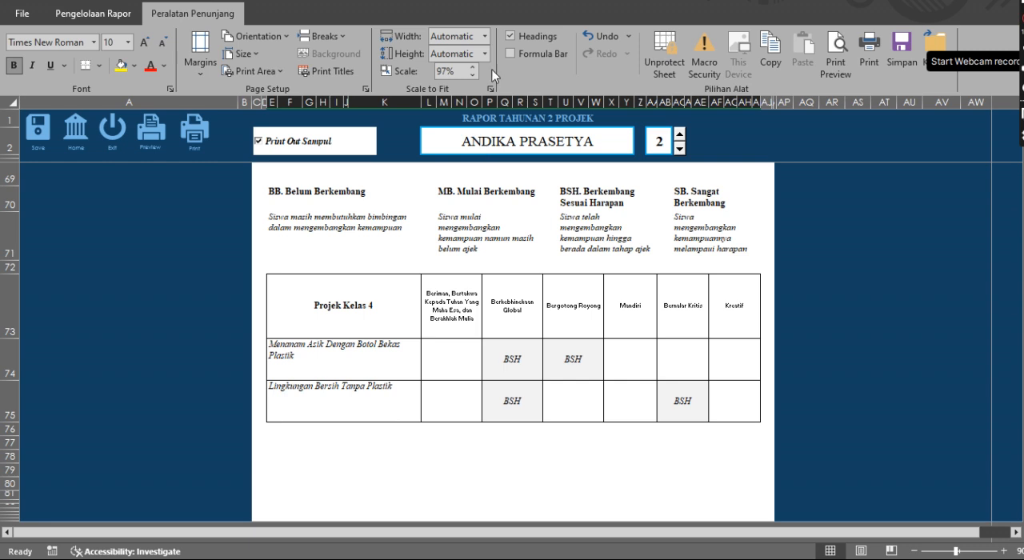
Hide the row and column headings, collapse the ribbon, and return to the report's cover
left_click(527, 32)
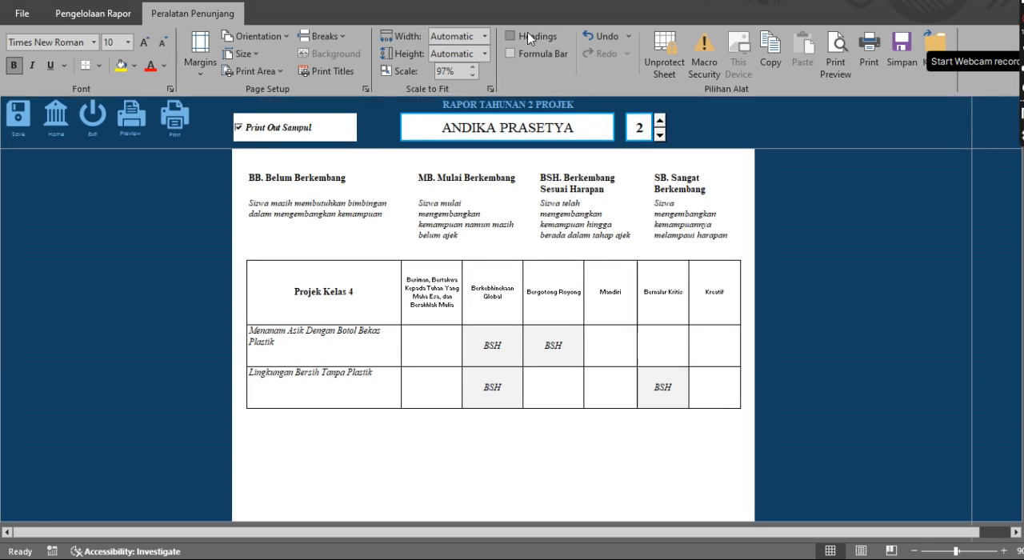
double_click(215, 16)
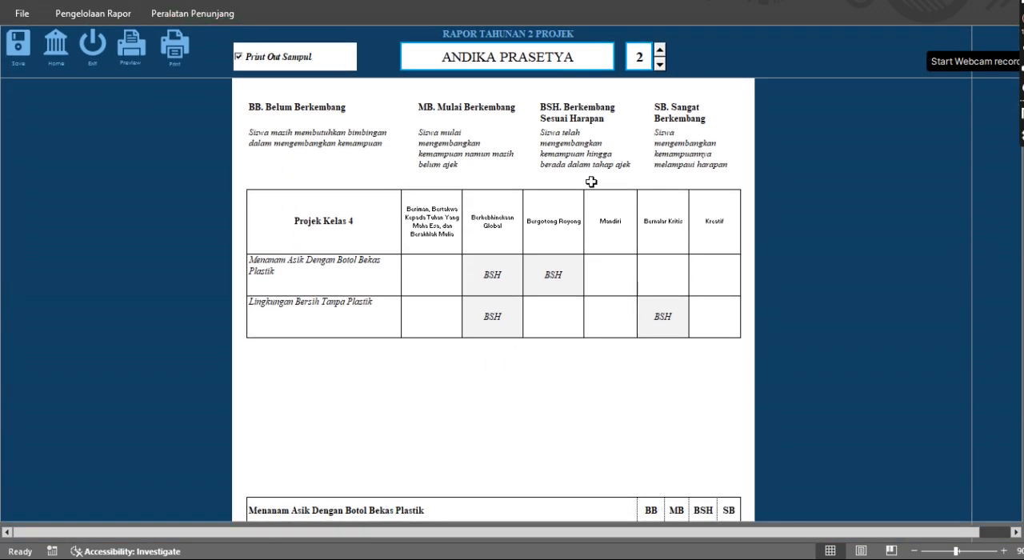
scroll(592, 182, "up", 10)
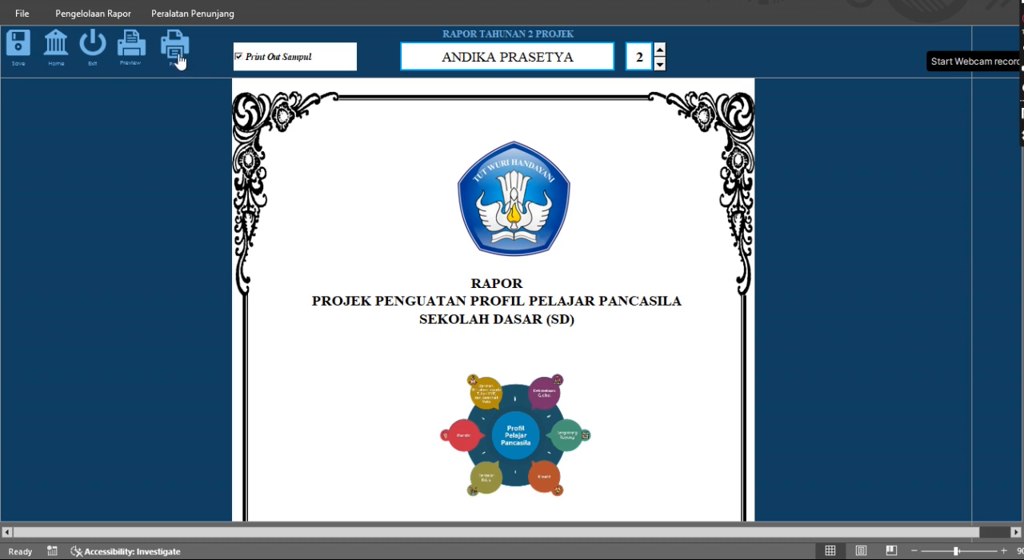
Open the print dialog for the annual report, look through the list of available printers, and cancel without printing
left_click(195, 18)
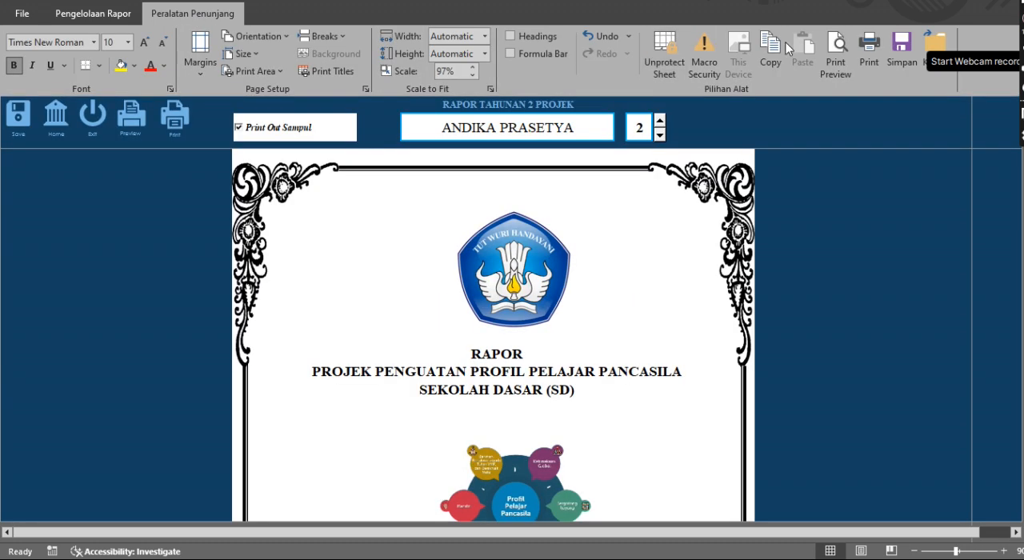
left_click(867, 64)
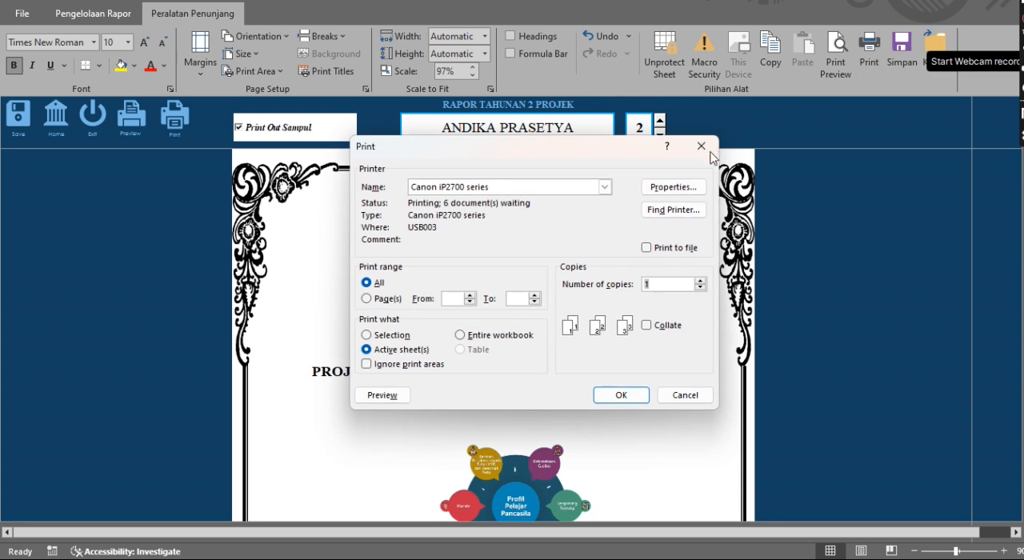
left_click(605, 187)
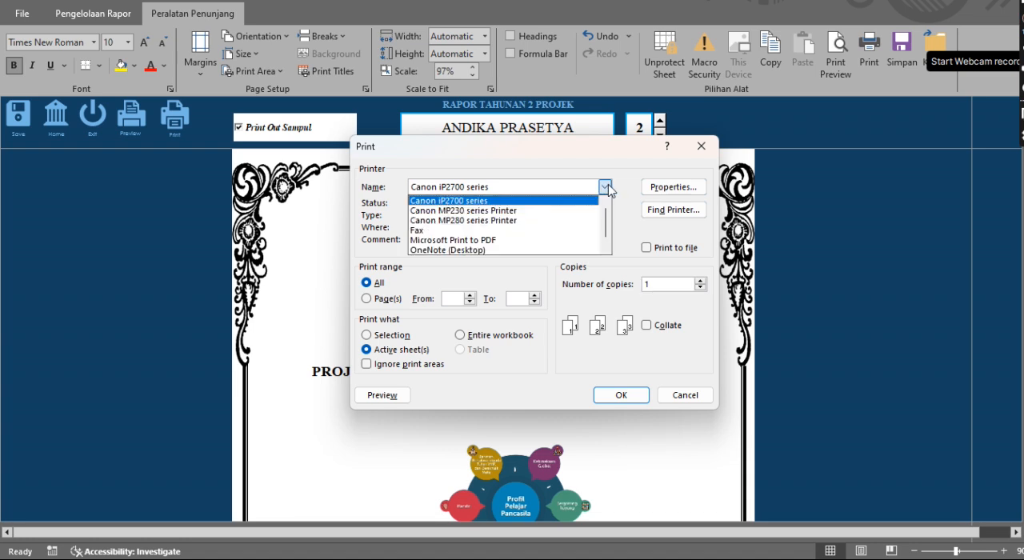
left_click(607, 188)
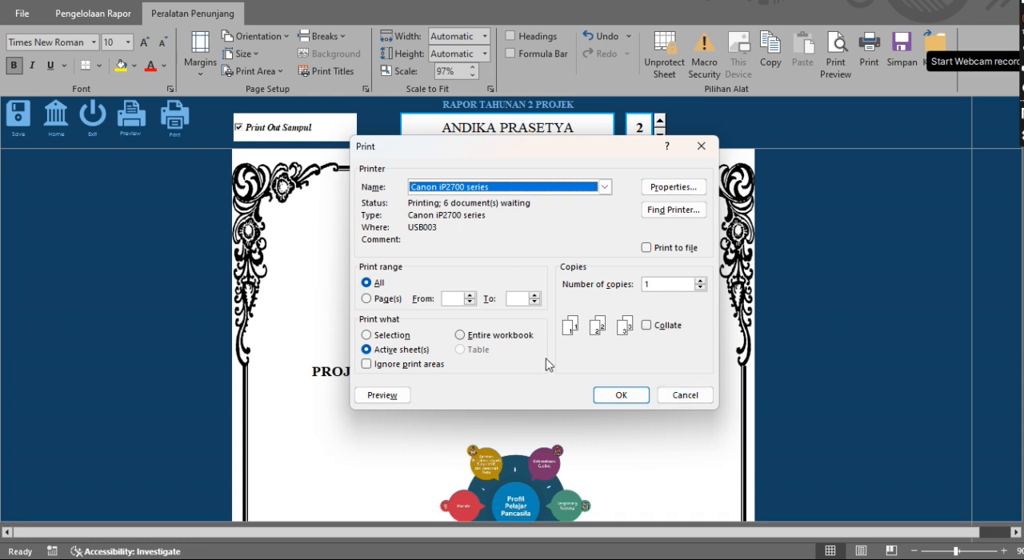
left_click(677, 394)
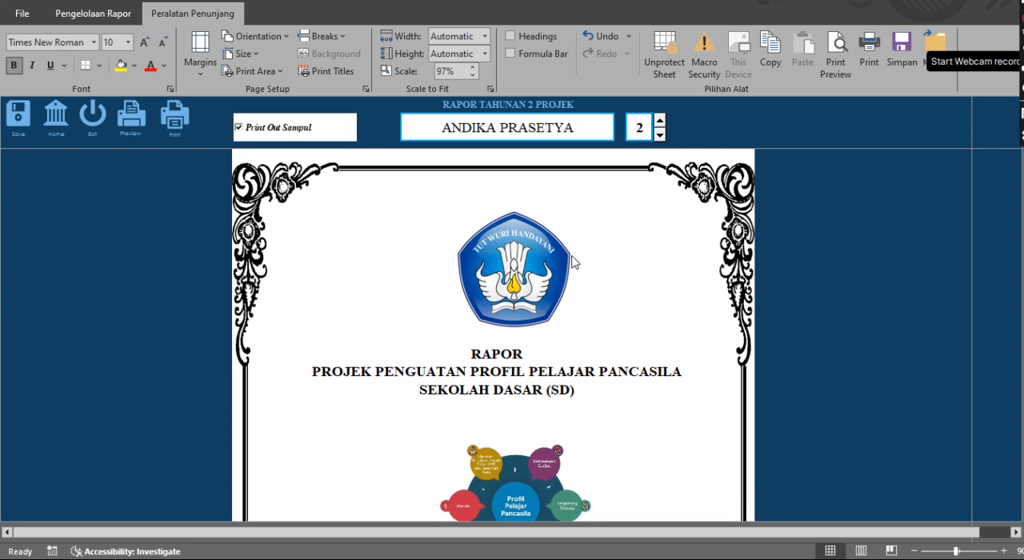
Open the Proyek 1 project report and examine its summary table, dimension ratings, process notes and cover
left_click(103, 14)
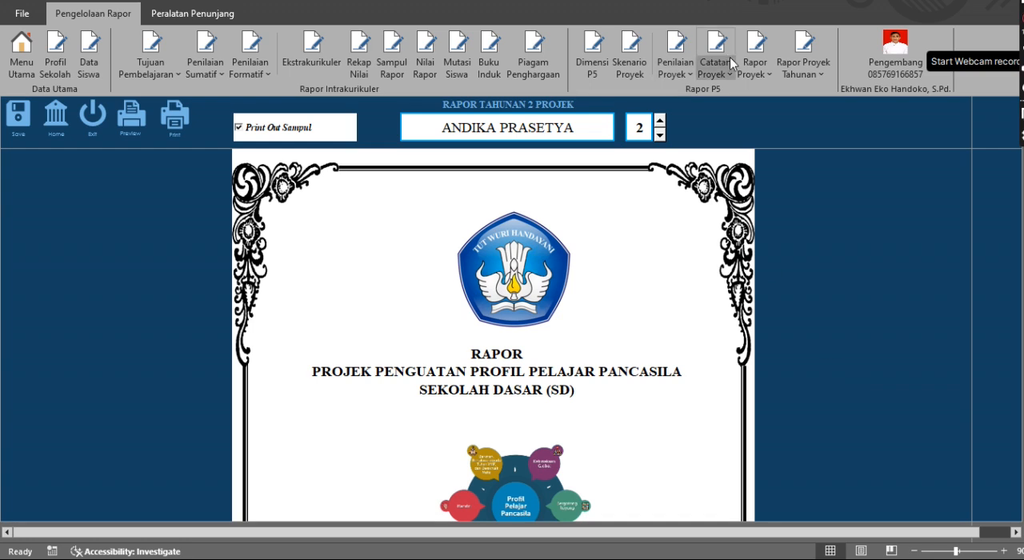
left_click(757, 72)
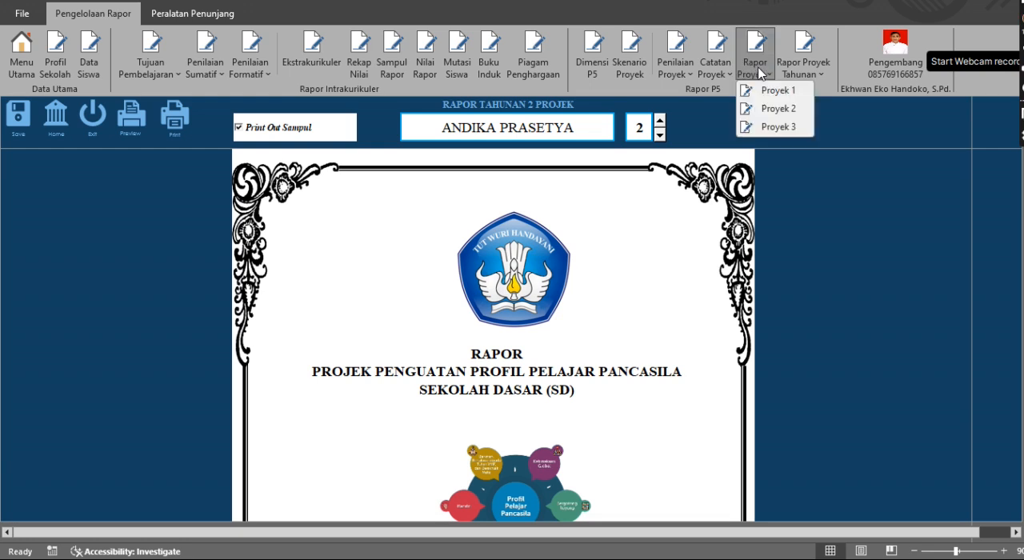
left_click(780, 91)
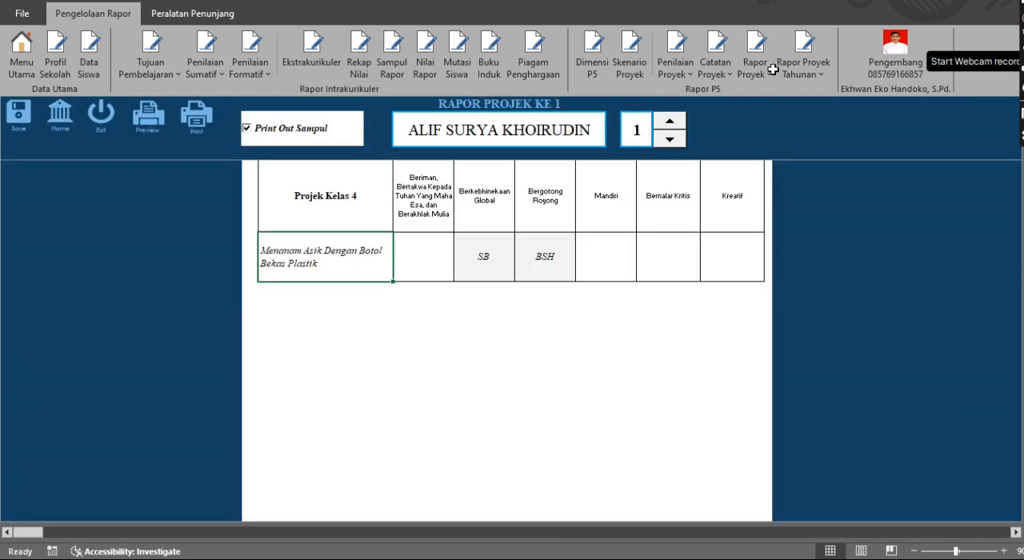
scroll(629, 257, "up", 5)
scroll(629, 257, "down", 12)
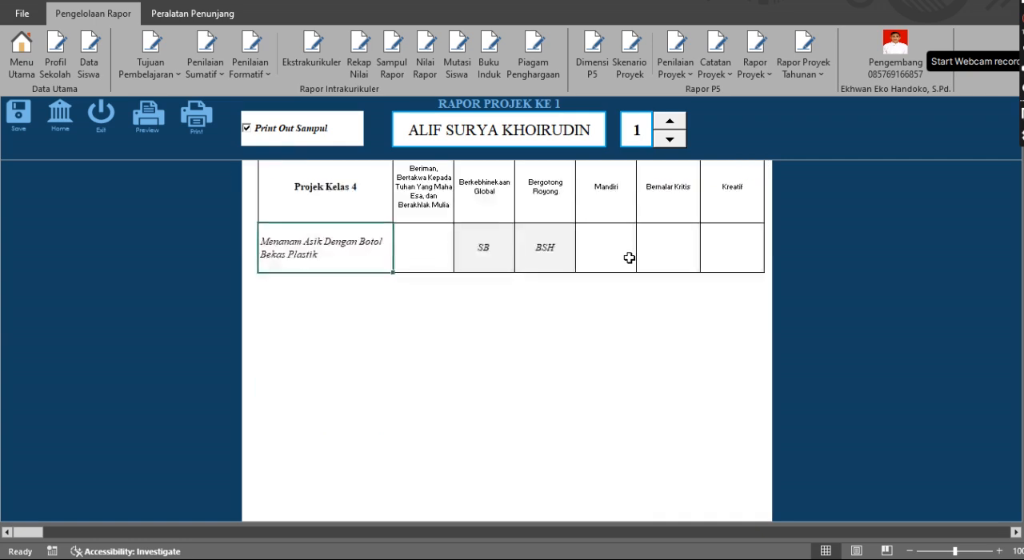
scroll(629, 257, "down", 1)
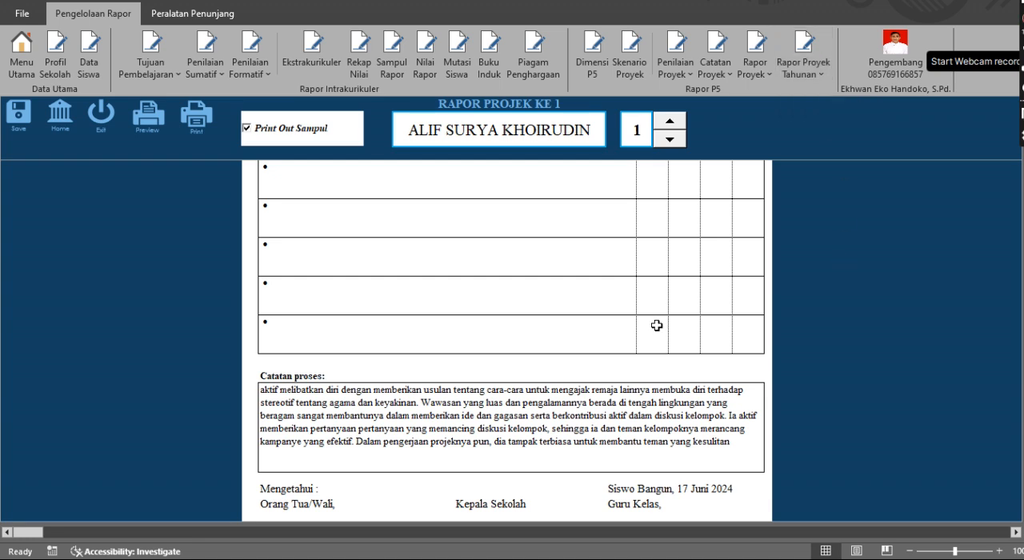
scroll(578, 332, "up", 2)
scroll(578, 332, "down", 5)
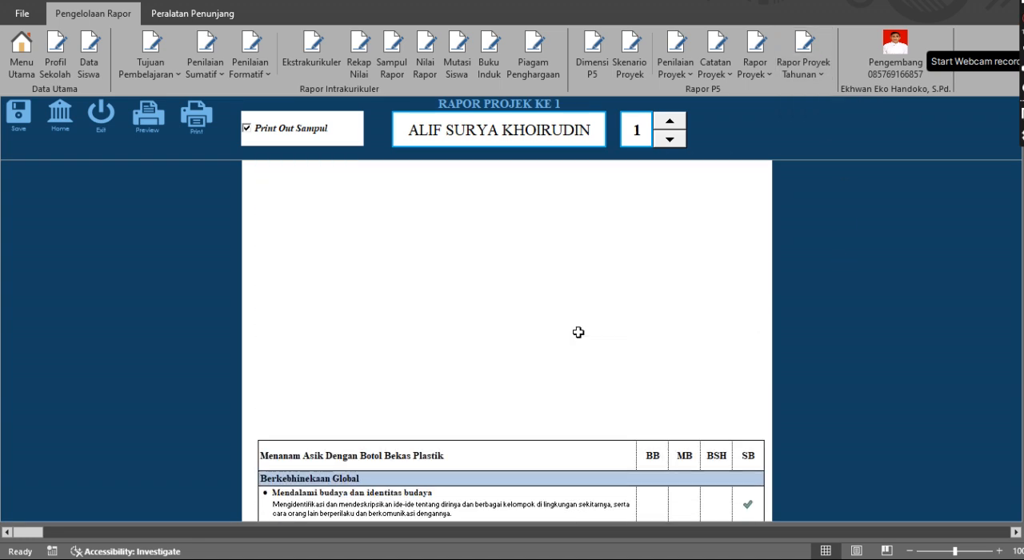
scroll(578, 332, "up", 4)
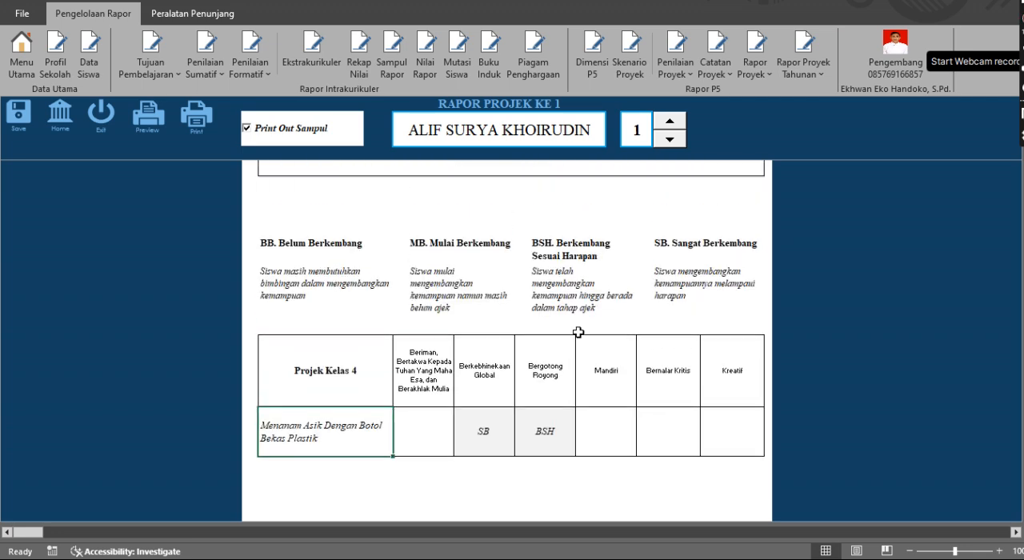
scroll(578, 332, "up", 10)
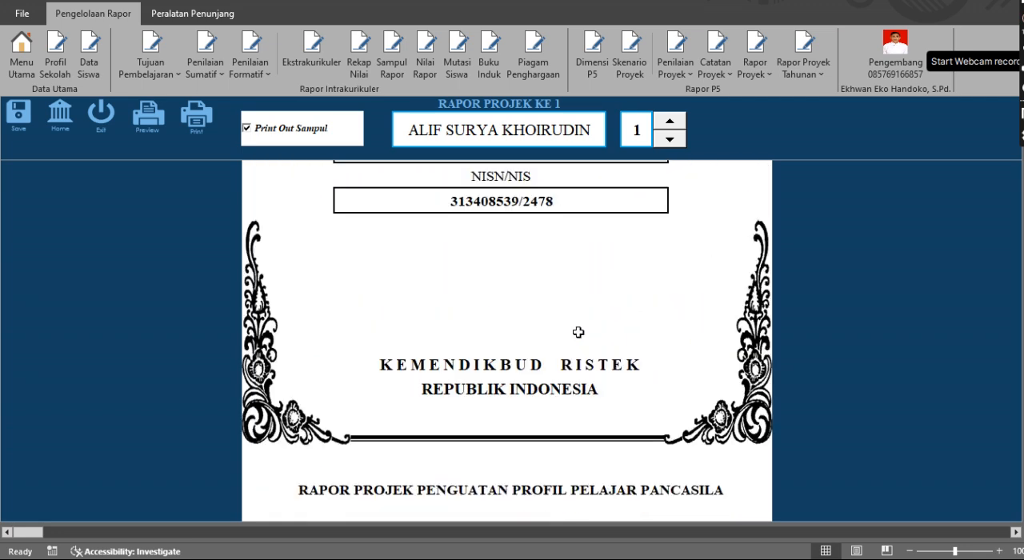
scroll(578, 332, "up", 3)
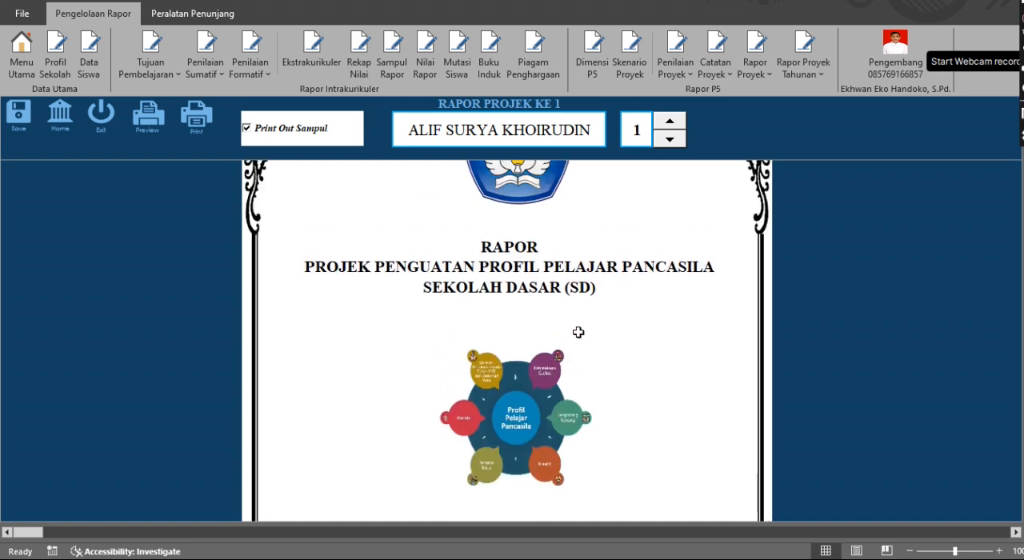